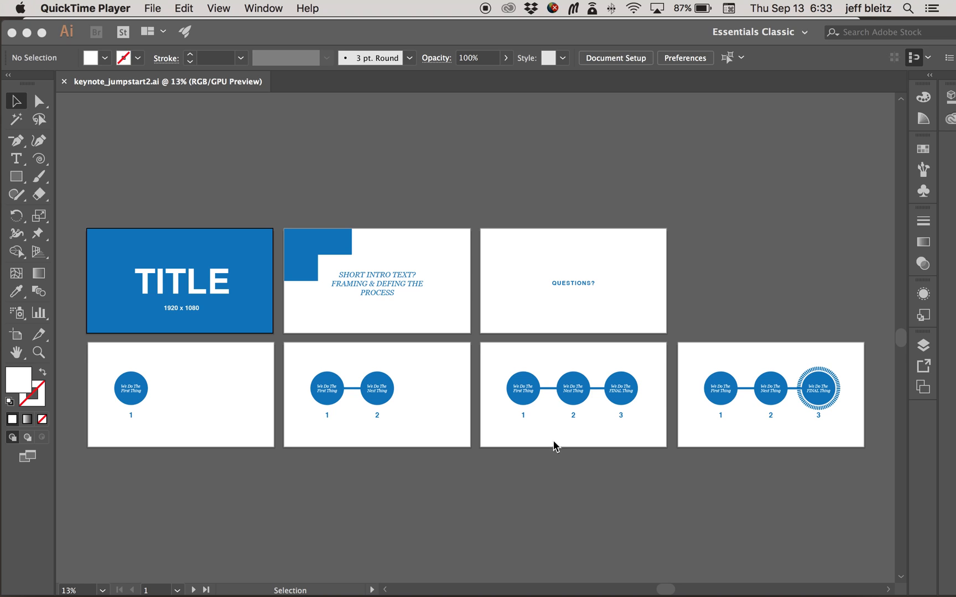
Step: Examine the slide artboards in keynote_jumpstart2.ai, viewing the title and three-circle process artboards up close and the whole layout
{"action": "left_click", "coordinate": [645, 435]}
{"action": "key", "text": "super+0"}
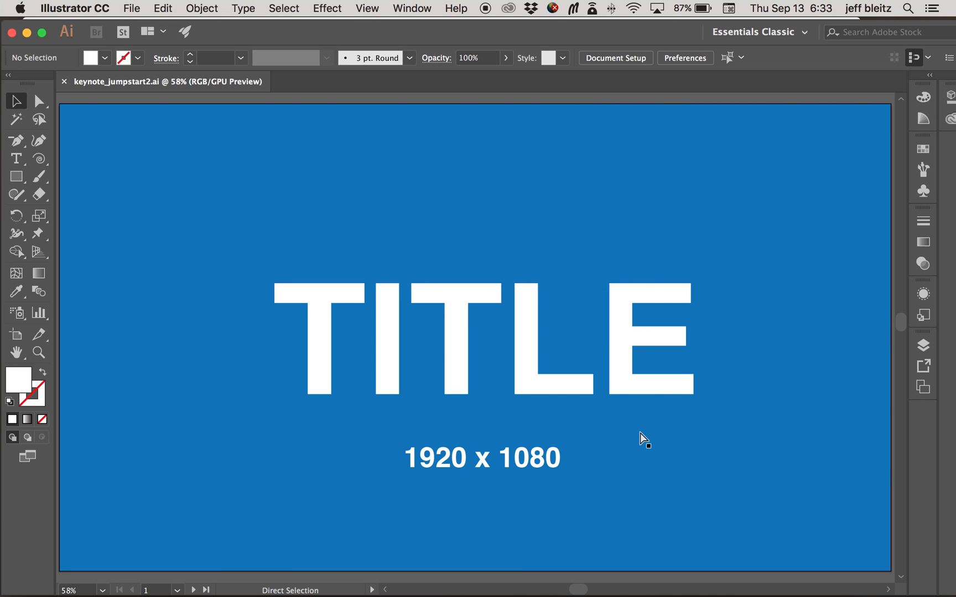
{"action": "key", "text": "super+minus"}
{"action": "key", "text": "super+minus"}
{"action": "key", "text": "super+minus"}
{"action": "key", "text": "super+minus"}
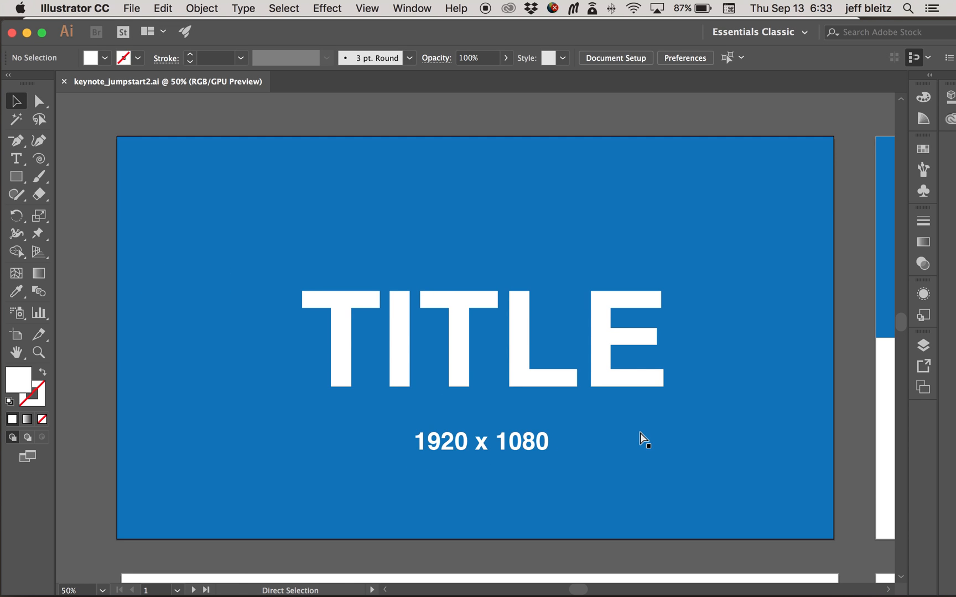
{"action": "scroll", "coordinate": [640, 431], "scroll_direction": "down", "scroll_amount": 5}
{"action": "scroll", "coordinate": [636, 426], "scroll_direction": "right", "scroll_amount": 2}
{"action": "left_click", "coordinate": [826, 393]}
{"action": "key", "text": "super+0"}
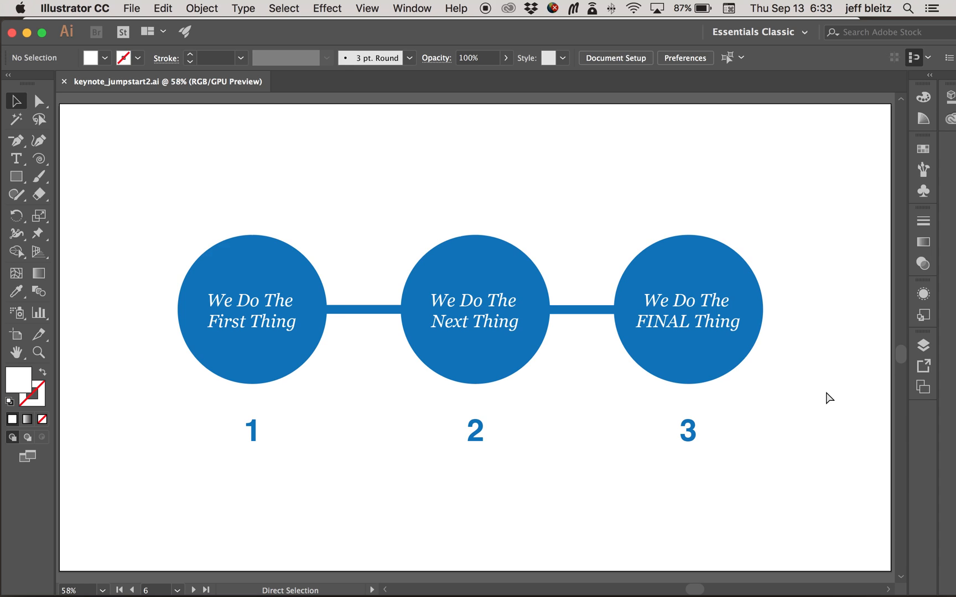
{"action": "key", "text": "super+minus"}
{"action": "key", "text": "super+minus"}
{"action": "key", "text": "super+minus"}
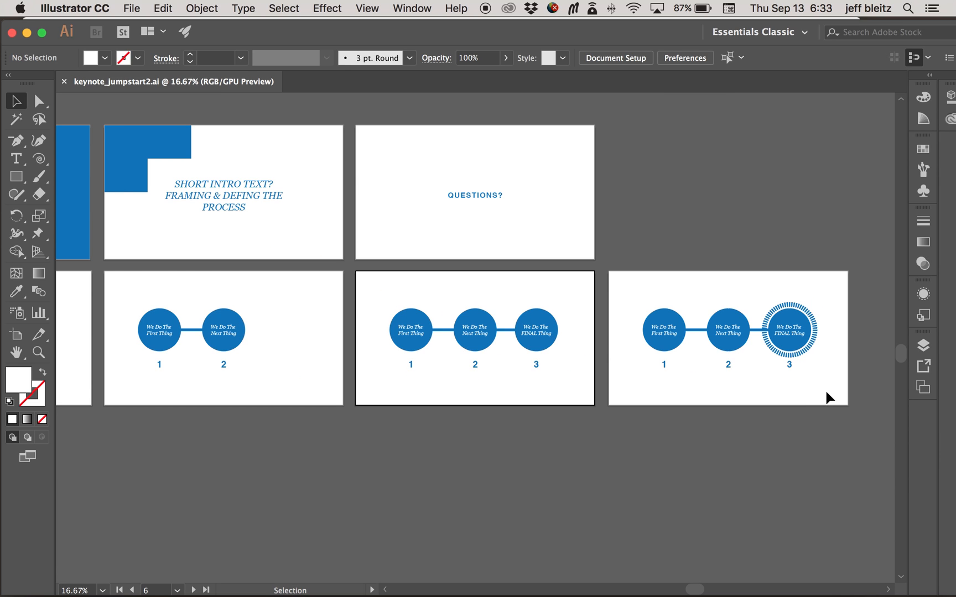
{"action": "key", "text": "super+minus"}
{"action": "key", "text": "super+minus"}
{"action": "scroll", "coordinate": [291, 362], "scroll_direction": "left", "scroll_amount": 5}
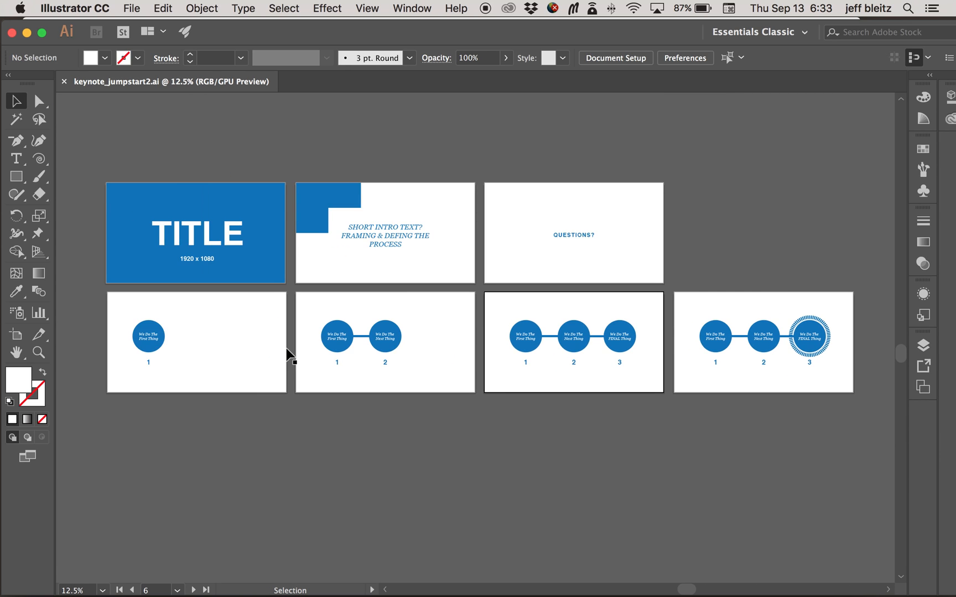
{"action": "scroll", "coordinate": [288, 354], "scroll_direction": "right", "scroll_amount": 2}
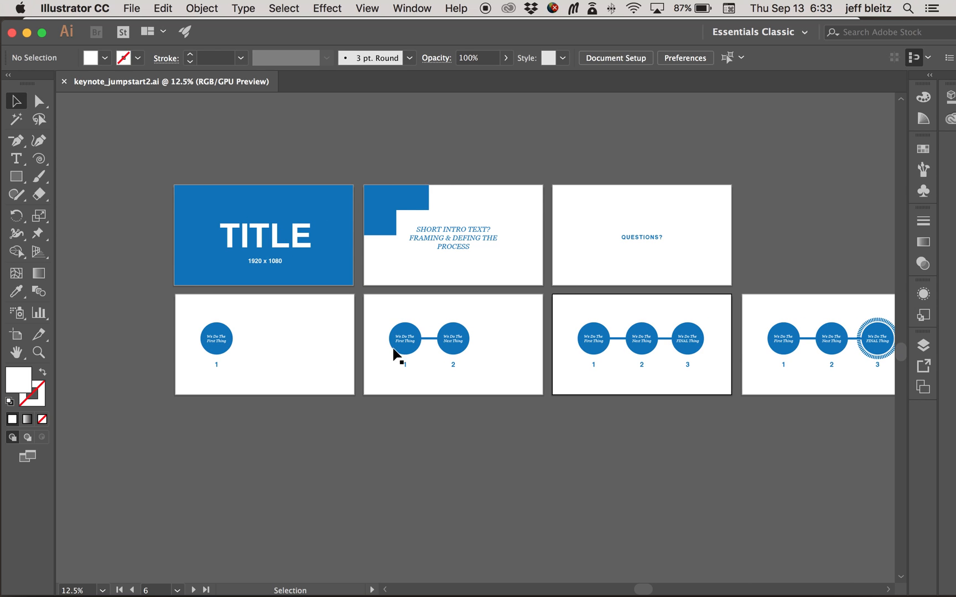
{"action": "scroll", "coordinate": [659, 352], "scroll_direction": "right", "scroll_amount": 3}
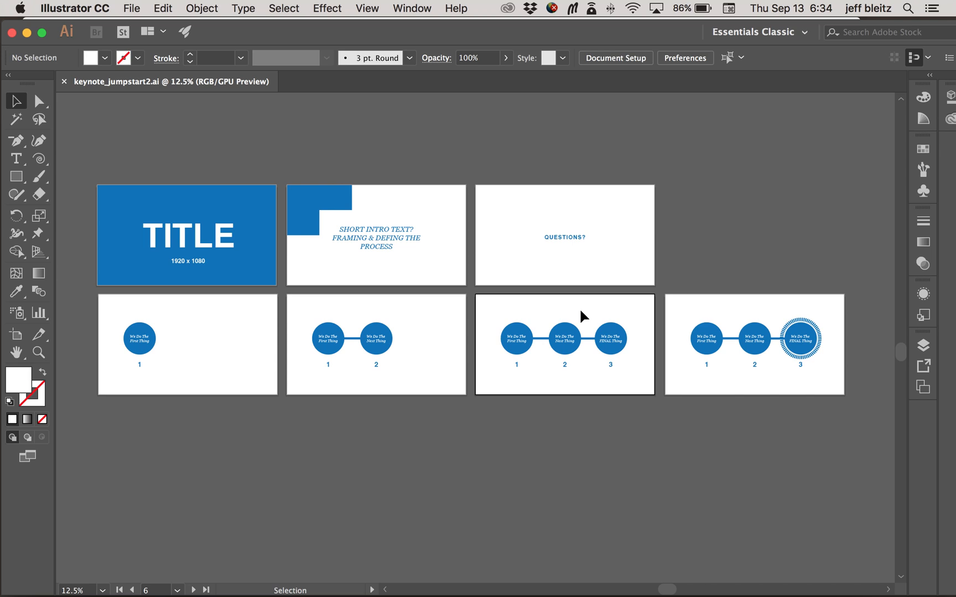
Step: Set up an export of the document in PNG format using all artboards
{"action": "left_click", "coordinate": [140, 11]}
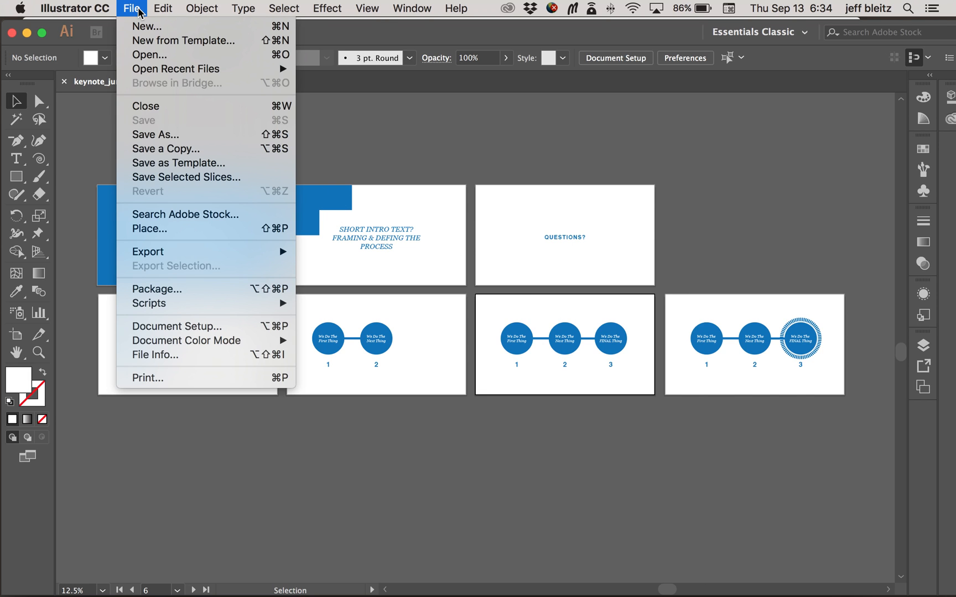
{"action": "mouse_move", "coordinate": [155, 252]}
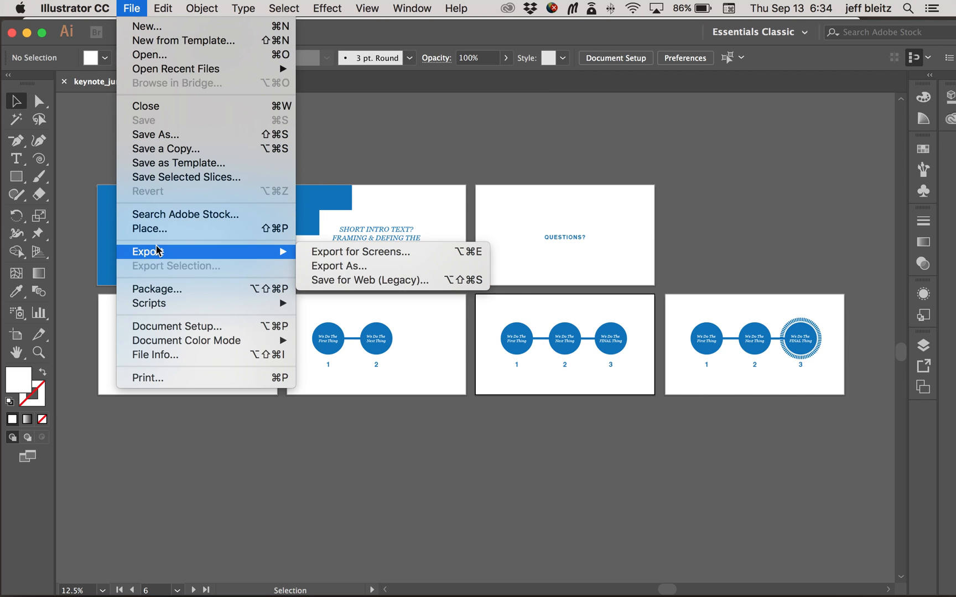
{"action": "left_click", "coordinate": [328, 267]}
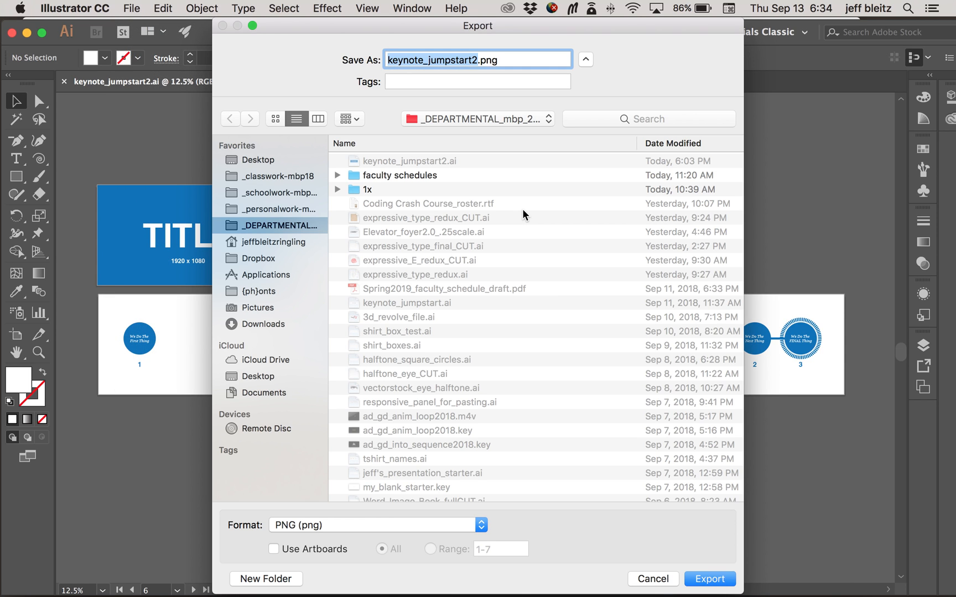
{"action": "left_click", "coordinate": [273, 550]}
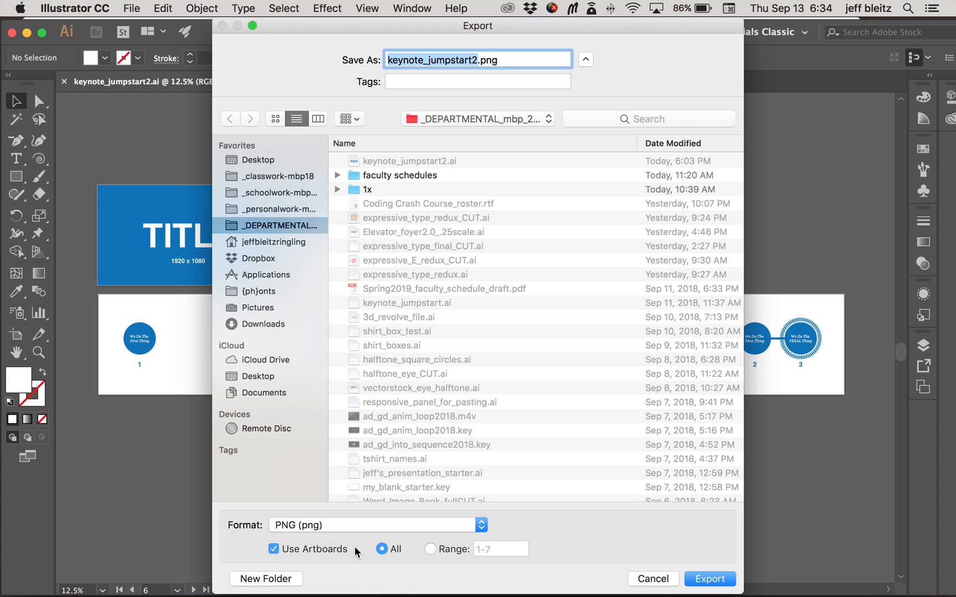
{"action": "left_click", "coordinate": [373, 525]}
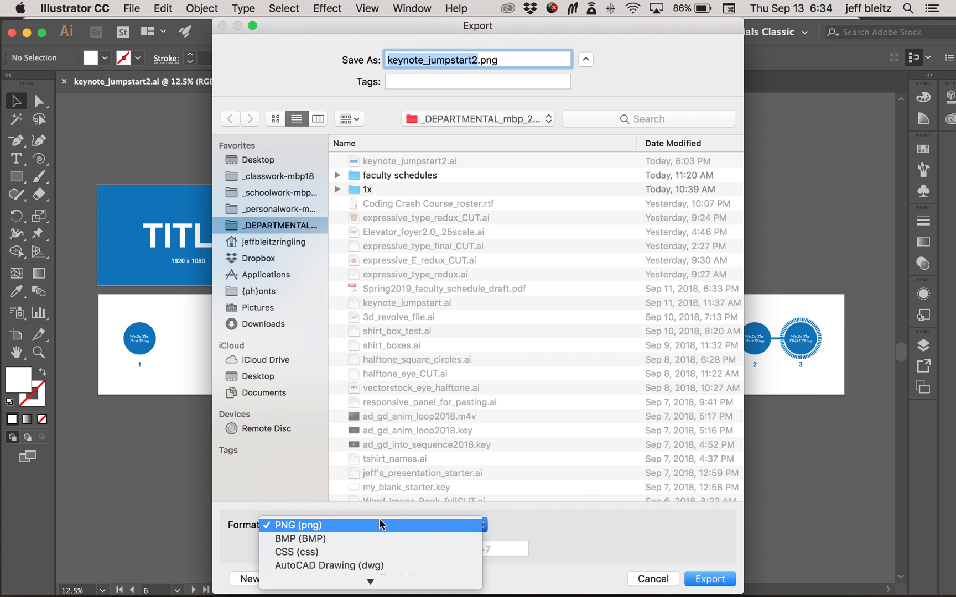
{"action": "left_click", "coordinate": [380, 524]}
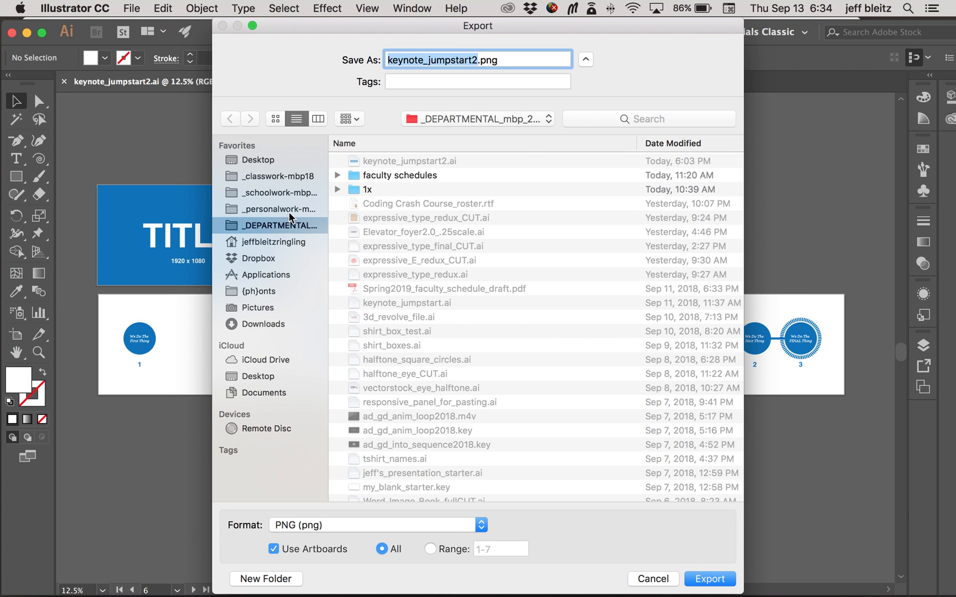
Step: Create a "test image" folder inside GDES_420_visual_persuasion in _classwork-mbp18 and export the PNGs there at Screen (72 ppi) with a transparent background
{"action": "left_click", "coordinate": [287, 180]}
{"action": "double_click", "coordinate": [437, 166]}
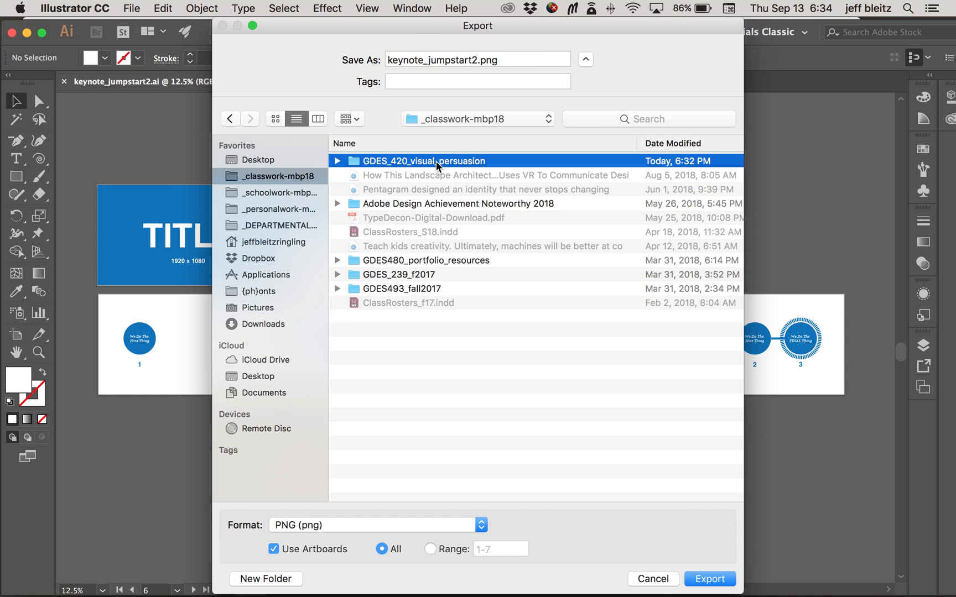
{"action": "left_click", "coordinate": [264, 578]}
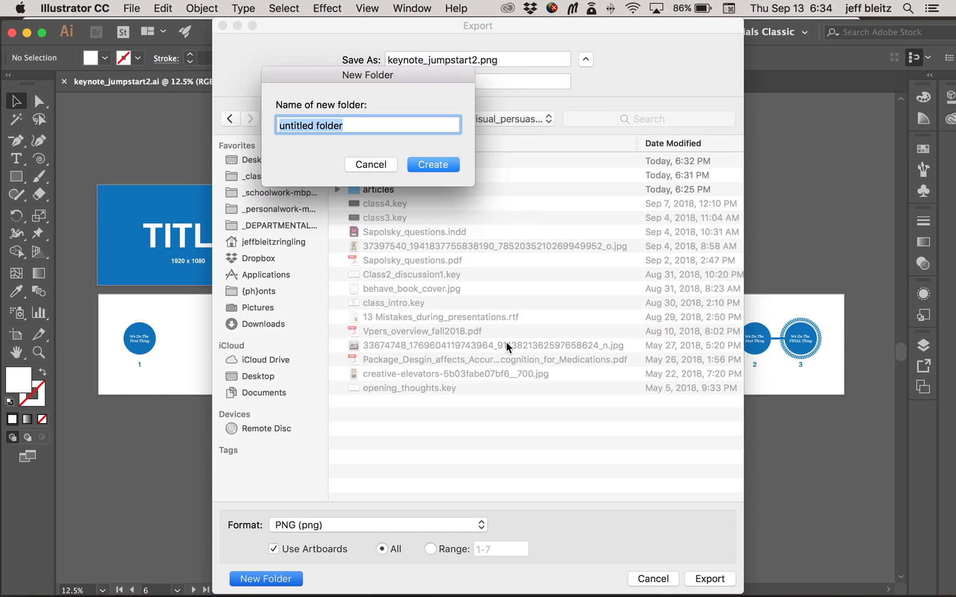
{"action": "type", "text": "test image"}
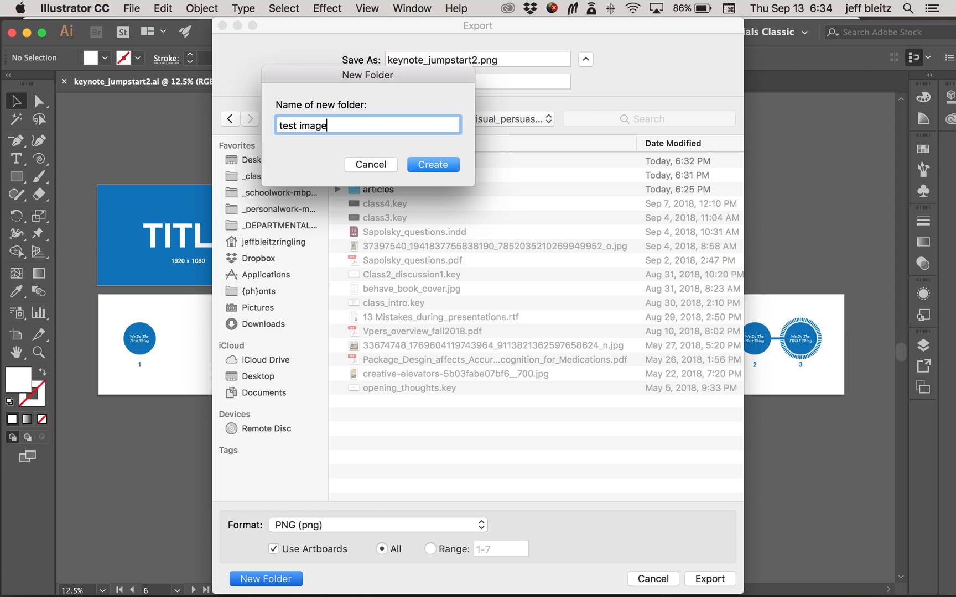
{"action": "key", "text": "Return"}
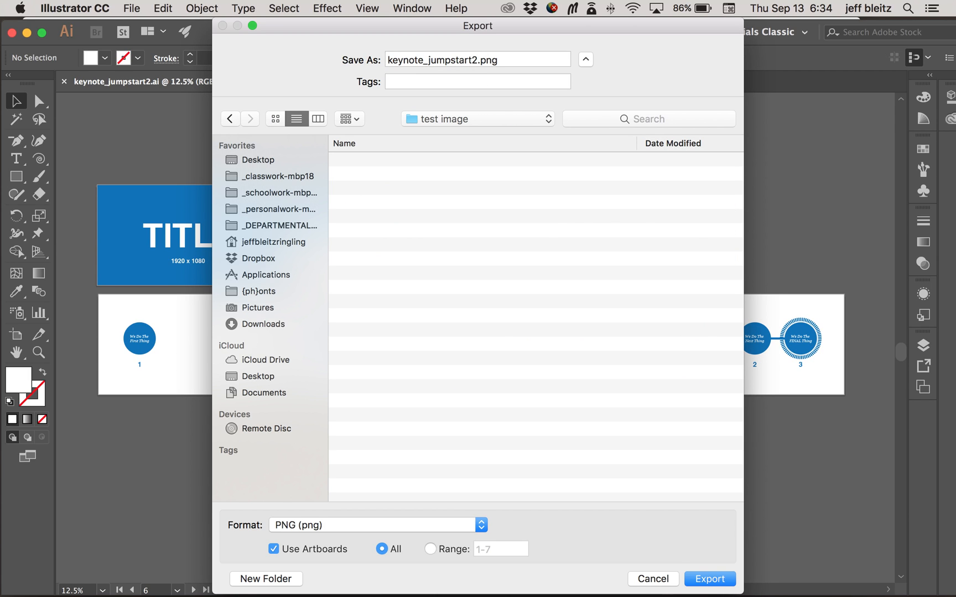
{"action": "left_click", "coordinate": [720, 579]}
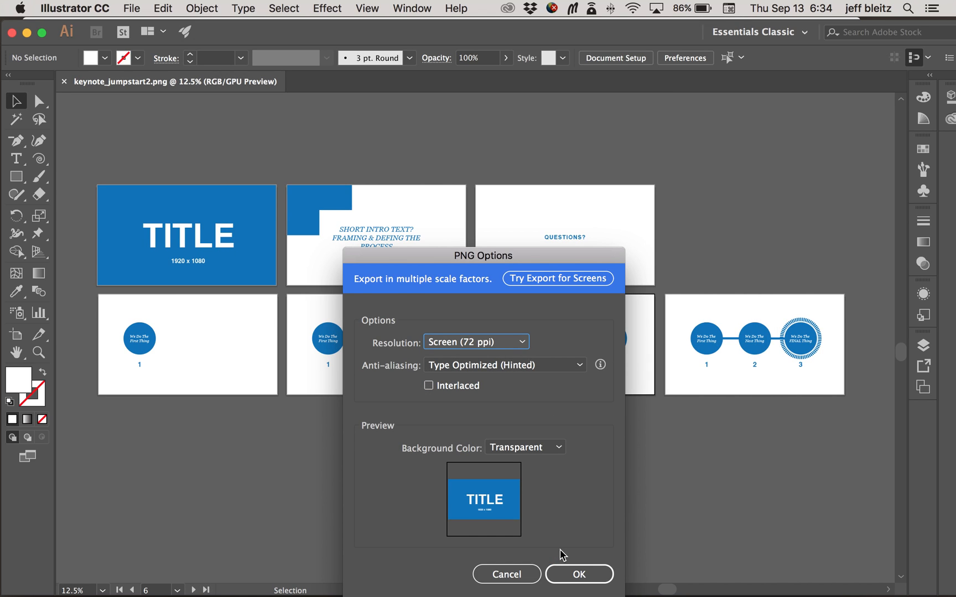
{"action": "left_click", "coordinate": [590, 575]}
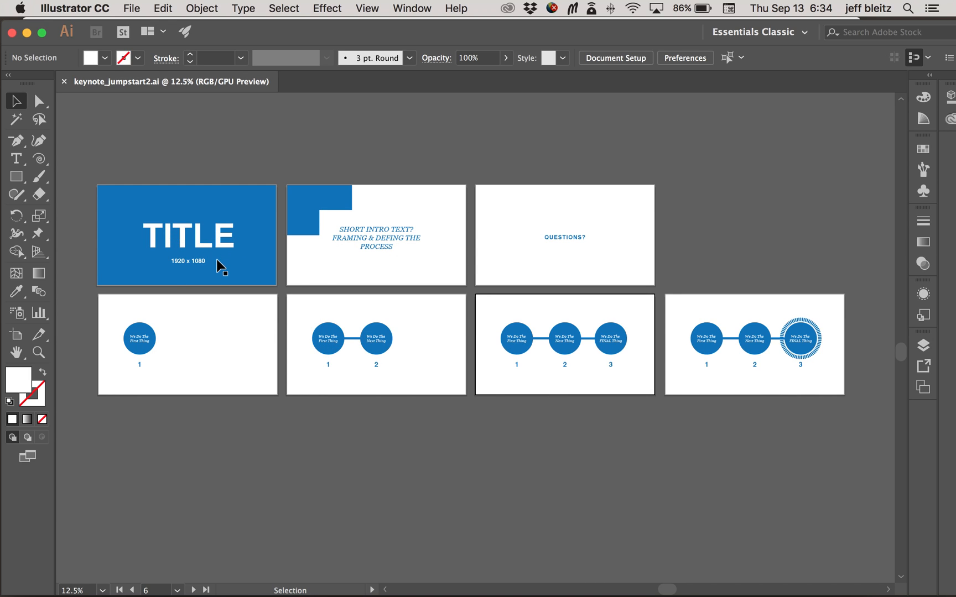
Step: Switch to Finder and open the "test image" folder inside GDES_420_visual_persuasion
{"action": "left_click_drag", "start_coordinate": [379, 41], "coordinate": [383, 311]}
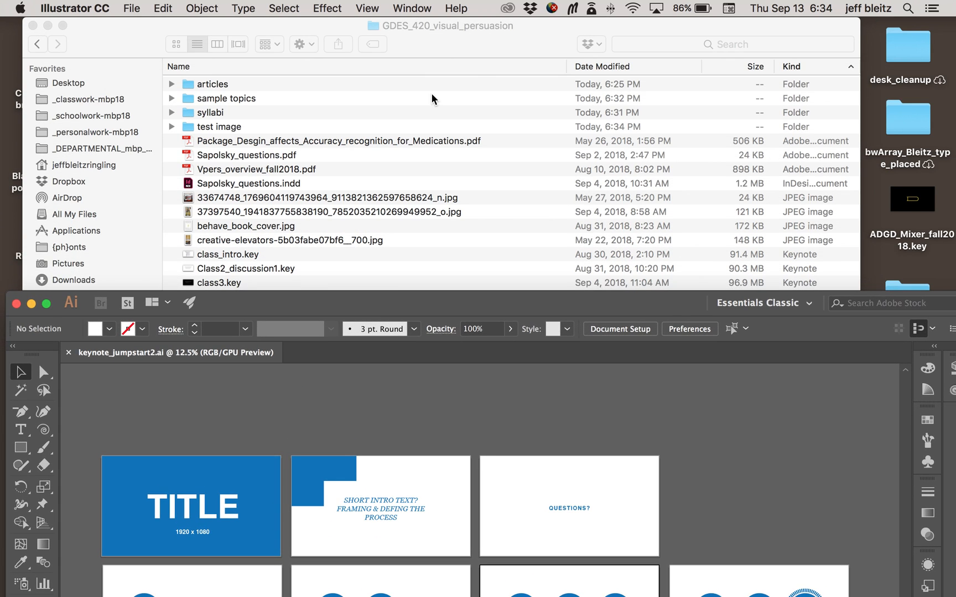
{"action": "left_click", "coordinate": [430, 93]}
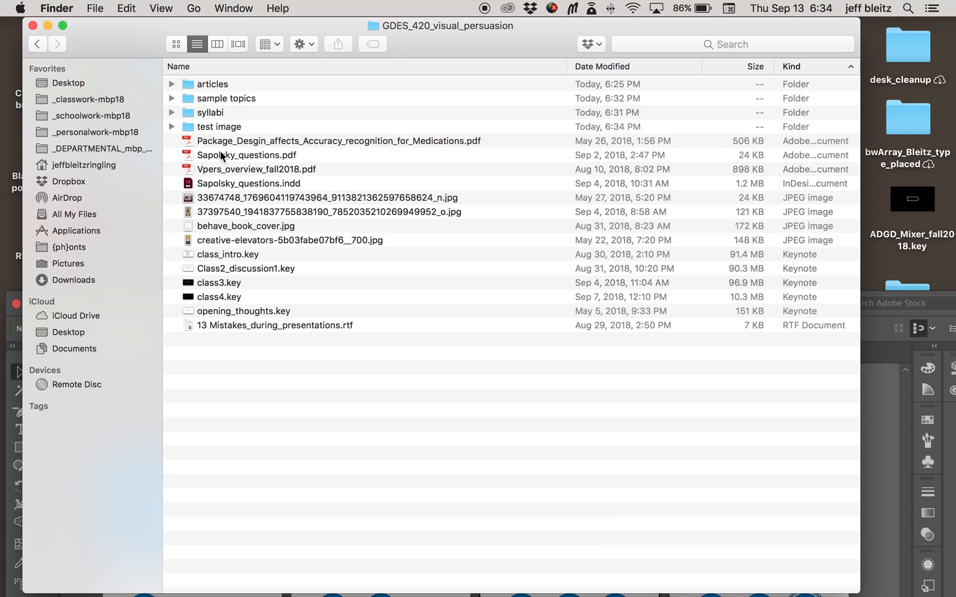
{"action": "left_click", "coordinate": [104, 99]}
{"action": "double_click", "coordinate": [187, 139]}
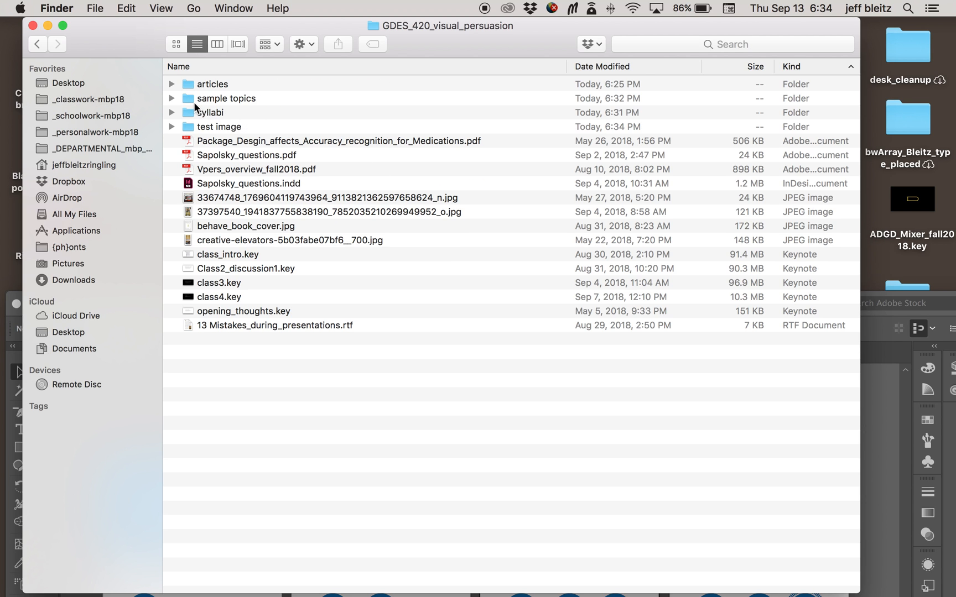
{"action": "left_click", "coordinate": [188, 131]}
{"action": "double_click", "coordinate": [188, 131]}
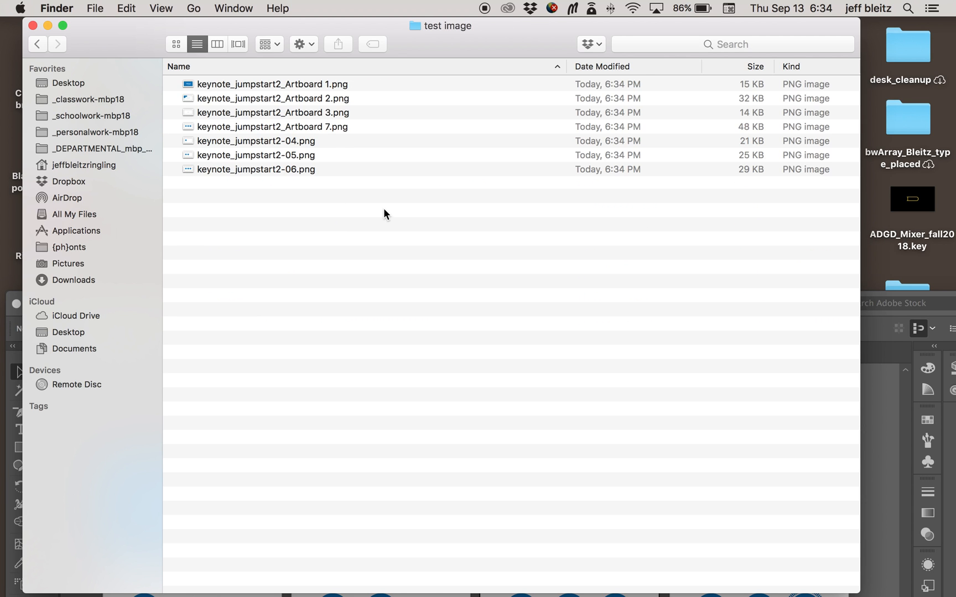
Step: Preview the exported PNGs one after another from keynote_jumpstart2_Artboard 1.png to keynote_jumpstart2-05.png
{"action": "left_click", "coordinate": [313, 87]}
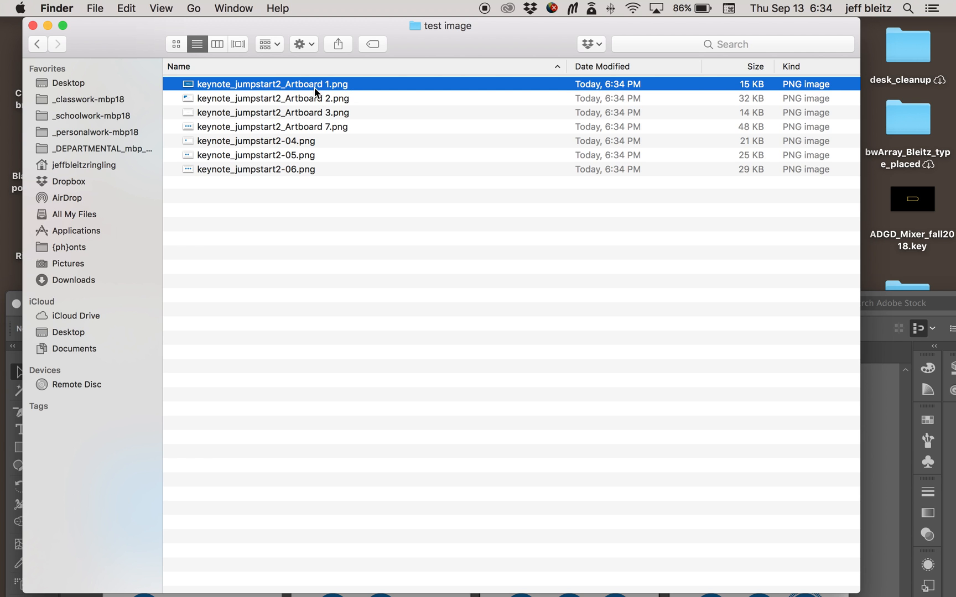
{"action": "key", "text": "space"}
{"action": "key", "text": "Down"}
{"action": "key", "text": "Down"}
{"action": "key", "text": "Down"}
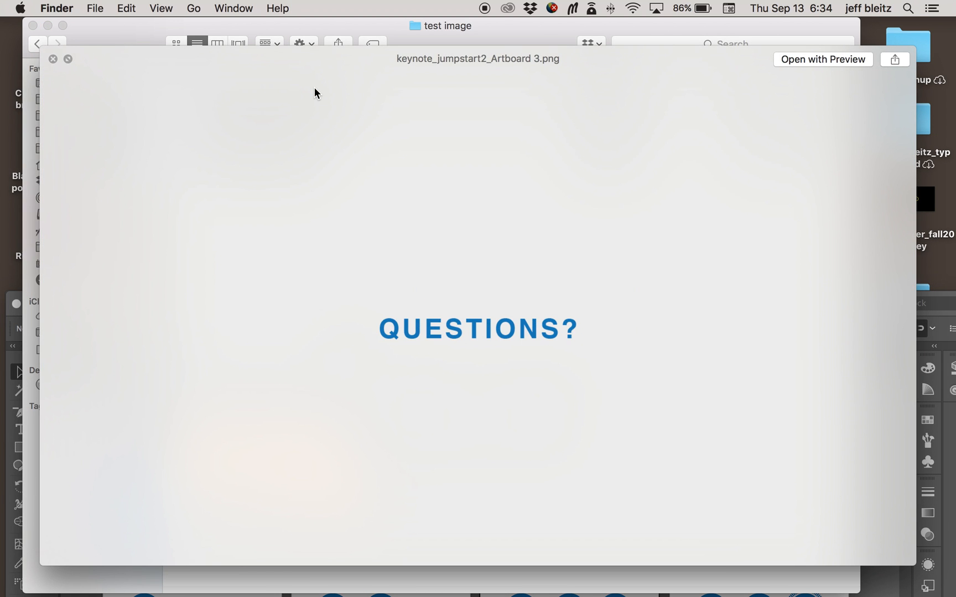
{"action": "key", "text": "Down"}
{"action": "key", "text": "Down"}
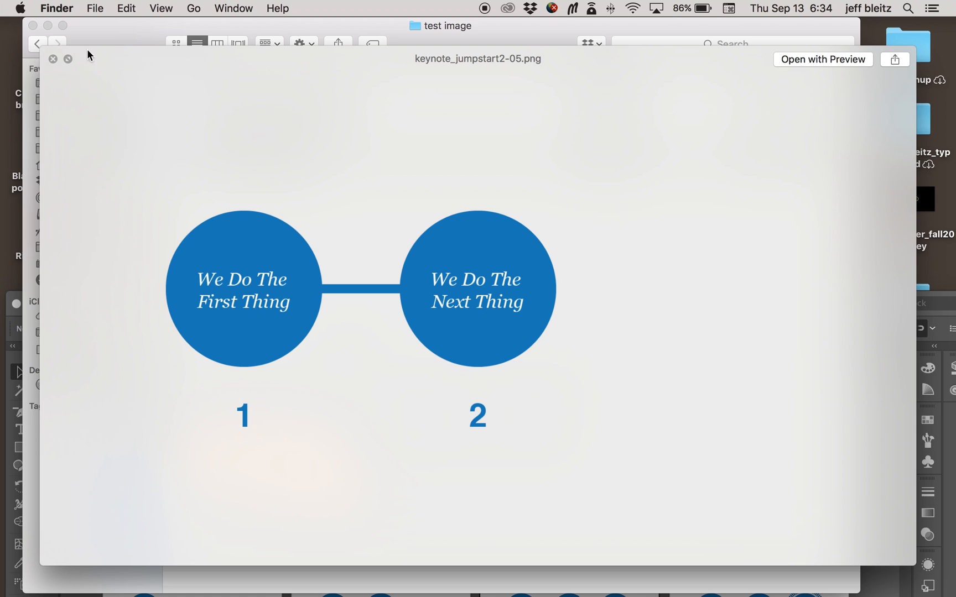
{"action": "left_click", "coordinate": [53, 59]}
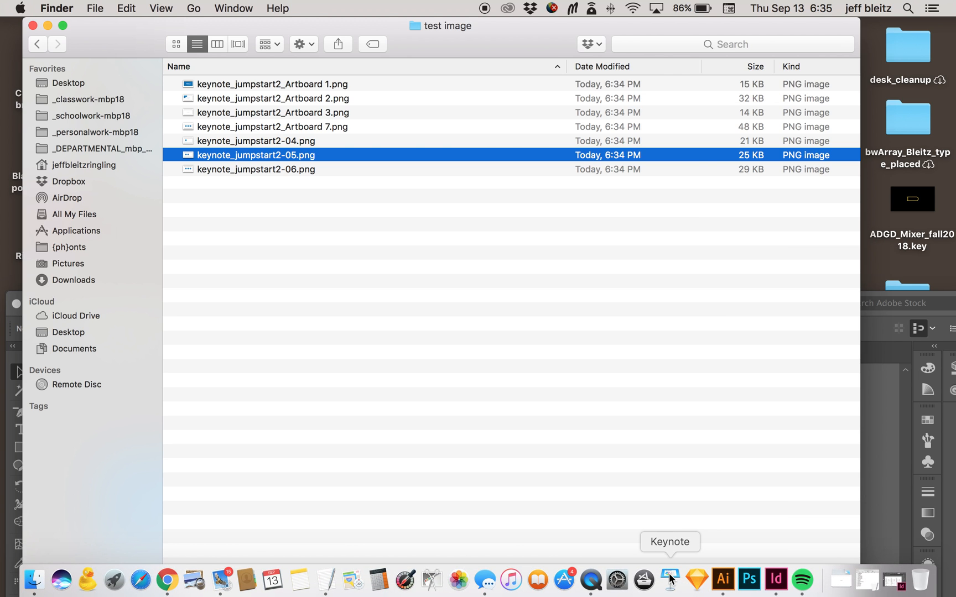
Step: Switch to Keynote and create a new presentation with the wide White theme
{"action": "left_click", "coordinate": [670, 579]}
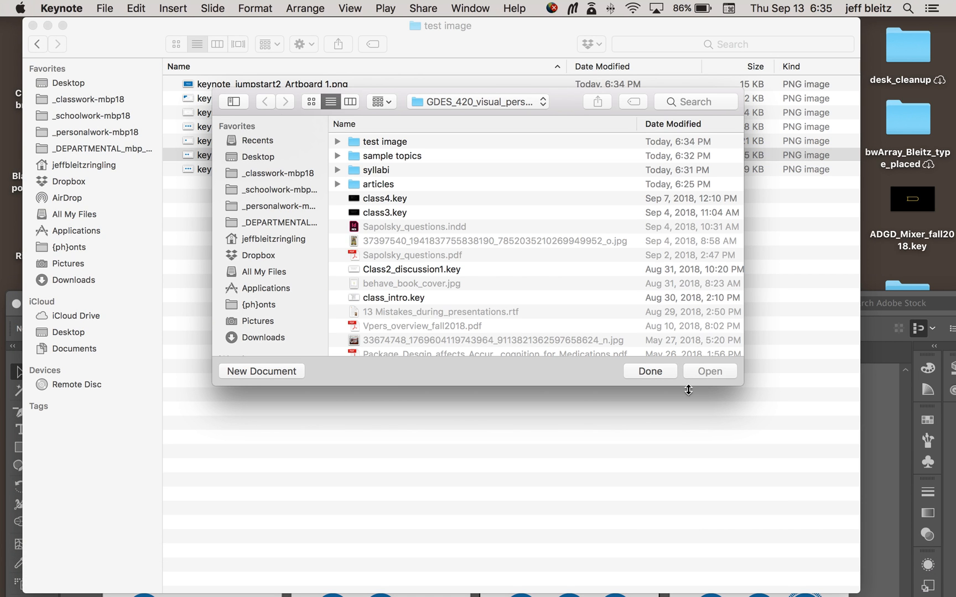
{"action": "left_click", "coordinate": [666, 372]}
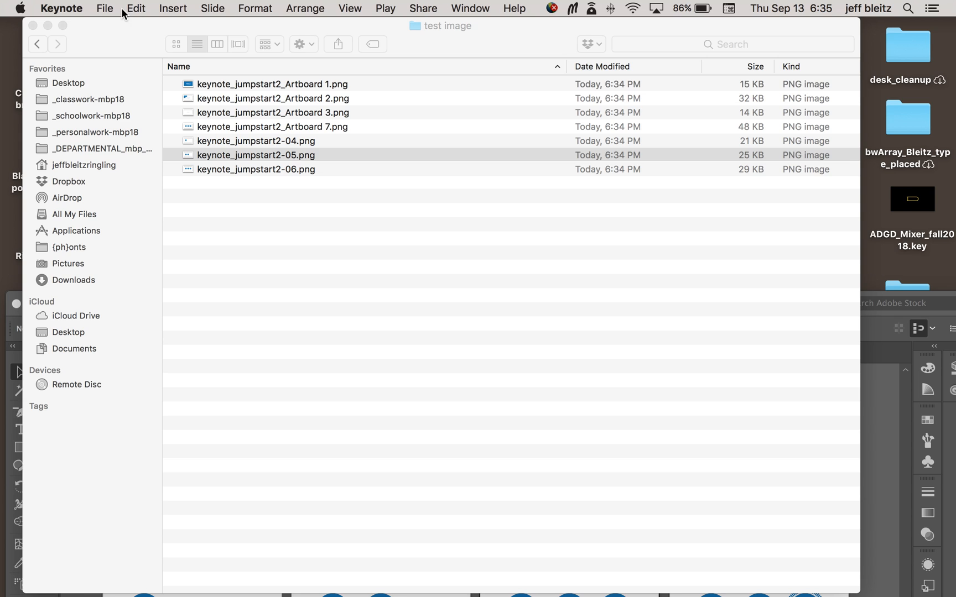
{"action": "left_click", "coordinate": [105, 8]}
{"action": "left_click", "coordinate": [116, 25]}
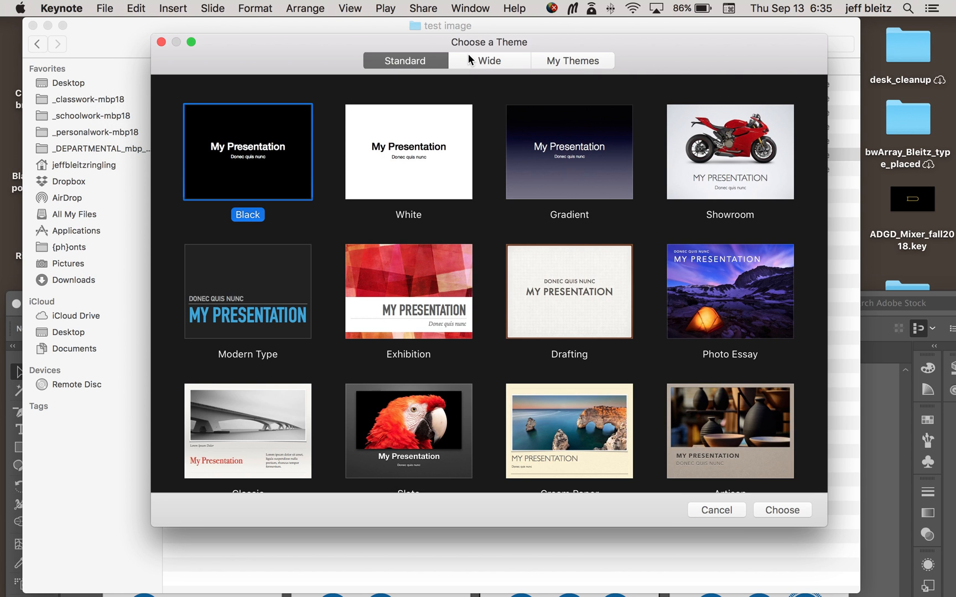
{"action": "left_click", "coordinate": [564, 62]}
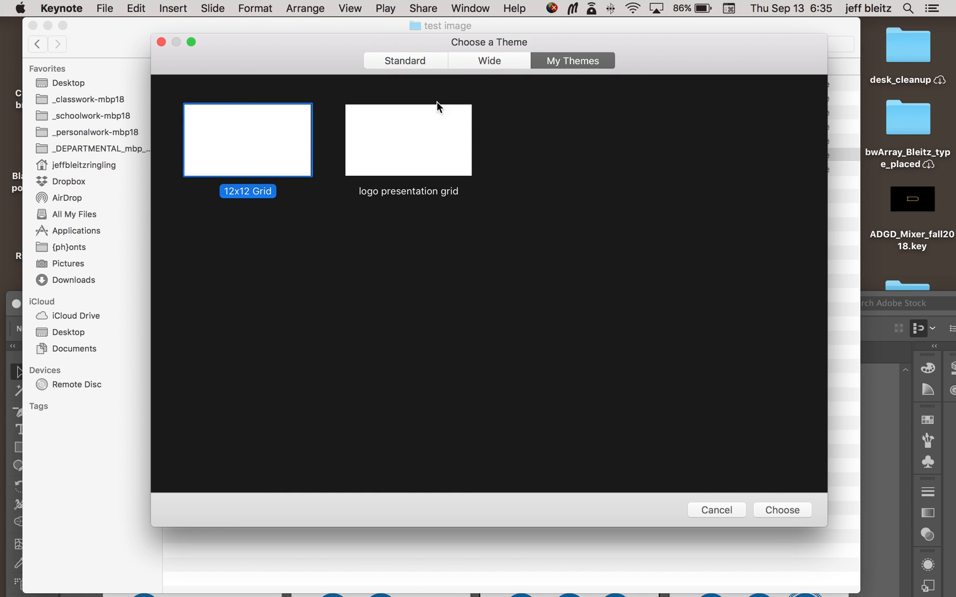
{"action": "left_click", "coordinate": [487, 66]}
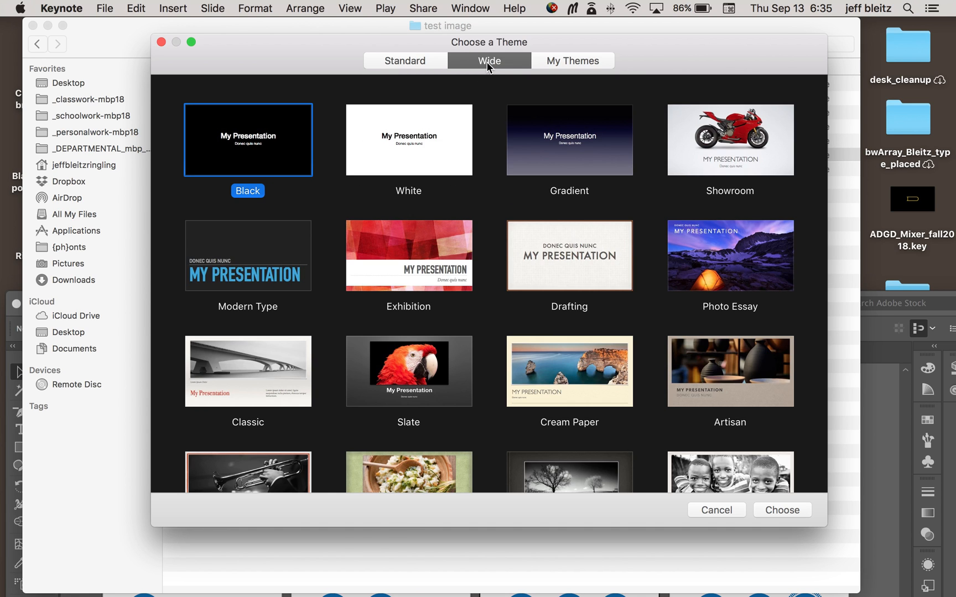
{"action": "left_click", "coordinate": [435, 118]}
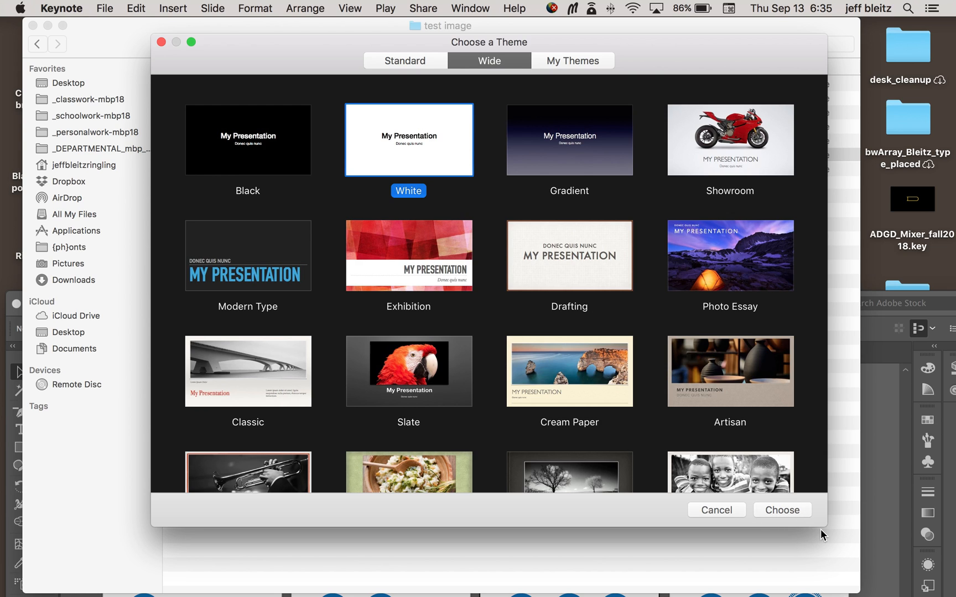
{"action": "left_click", "coordinate": [802, 508]}
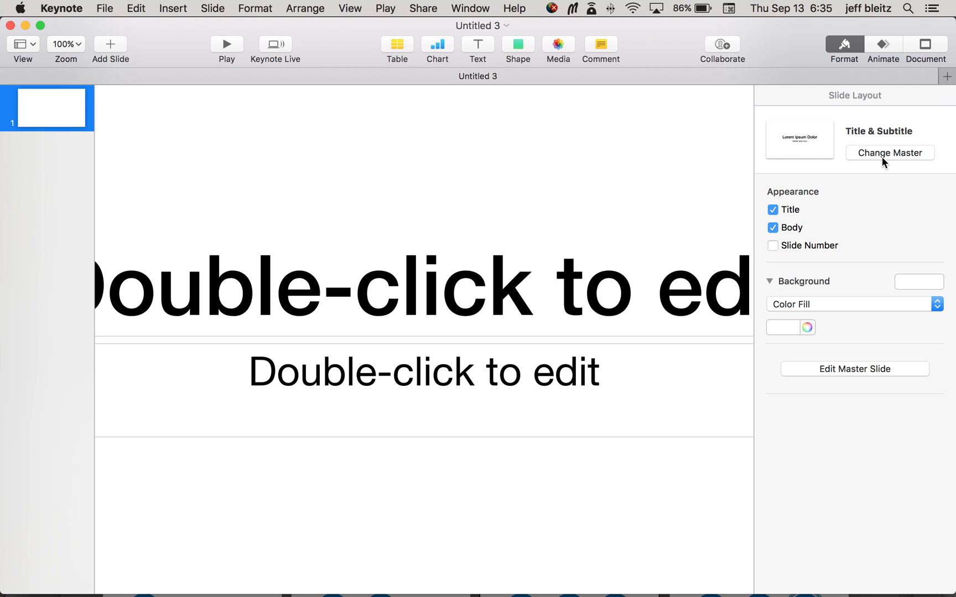
Step: Open the master slides for editing, look through the available layouts and delete the Photo master
{"action": "left_click", "coordinate": [872, 368]}
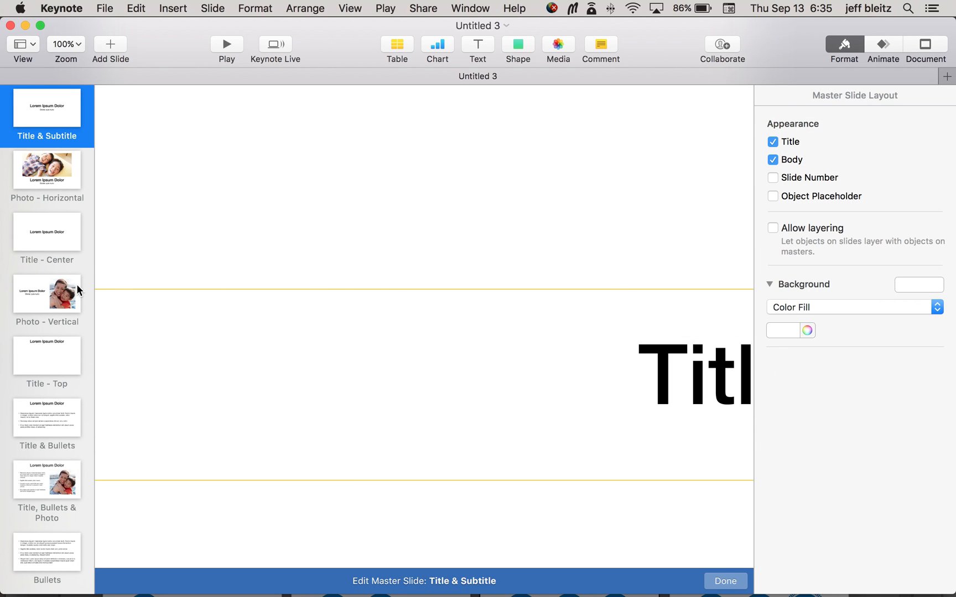
{"action": "scroll", "coordinate": [77, 285], "scroll_direction": "down", "scroll_amount": 10}
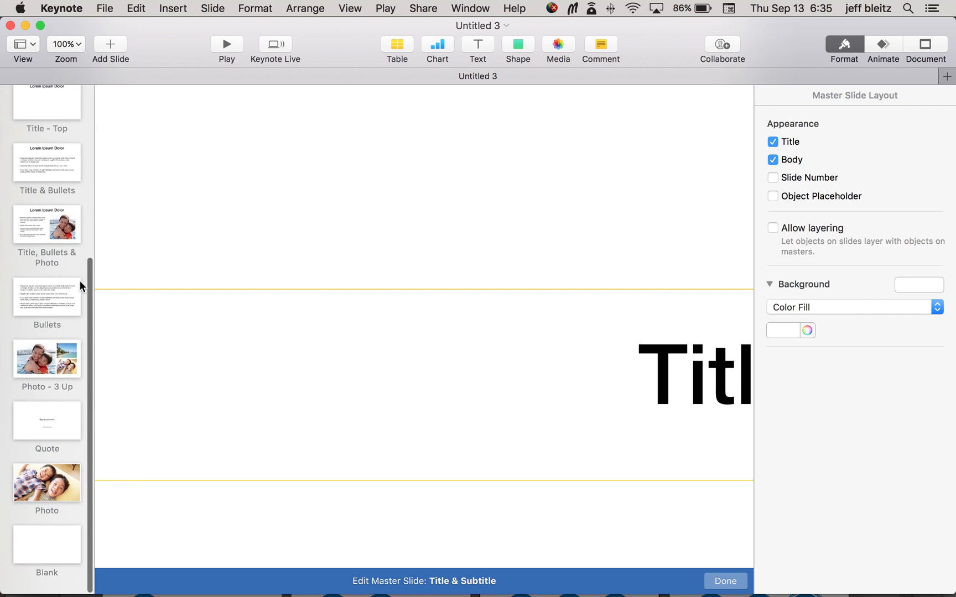
{"action": "scroll", "coordinate": [79, 281], "scroll_direction": "up", "scroll_amount": 5}
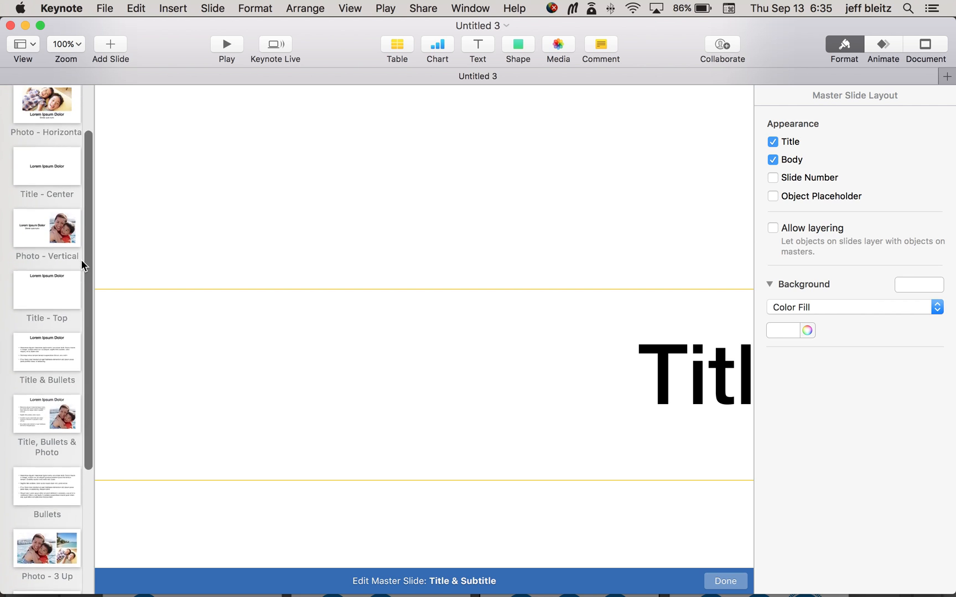
{"action": "scroll", "coordinate": [80, 266], "scroll_direction": "up", "scroll_amount": 3}
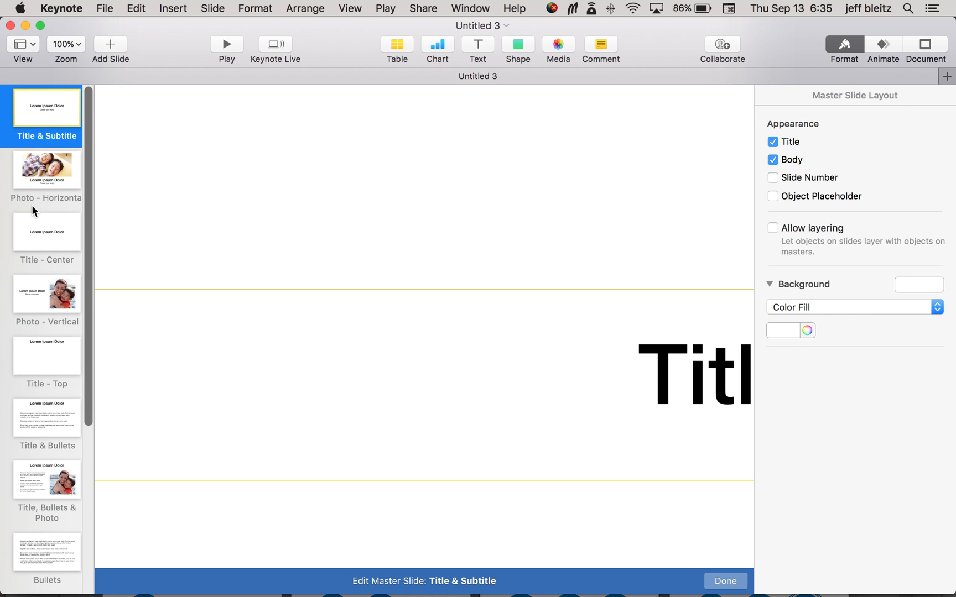
{"action": "scroll", "coordinate": [32, 204], "scroll_direction": "down", "scroll_amount": 6}
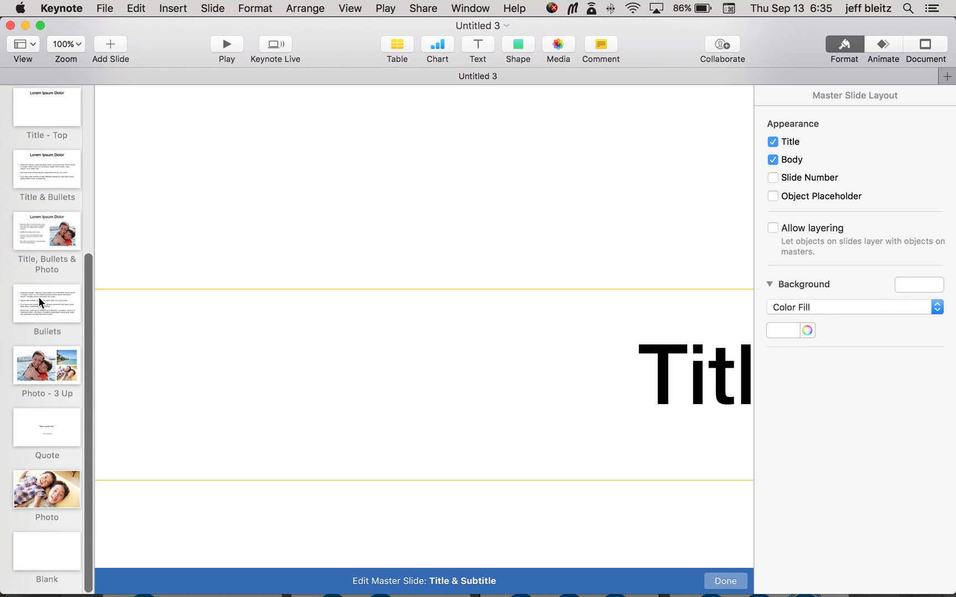
{"action": "left_click", "coordinate": [59, 492]}
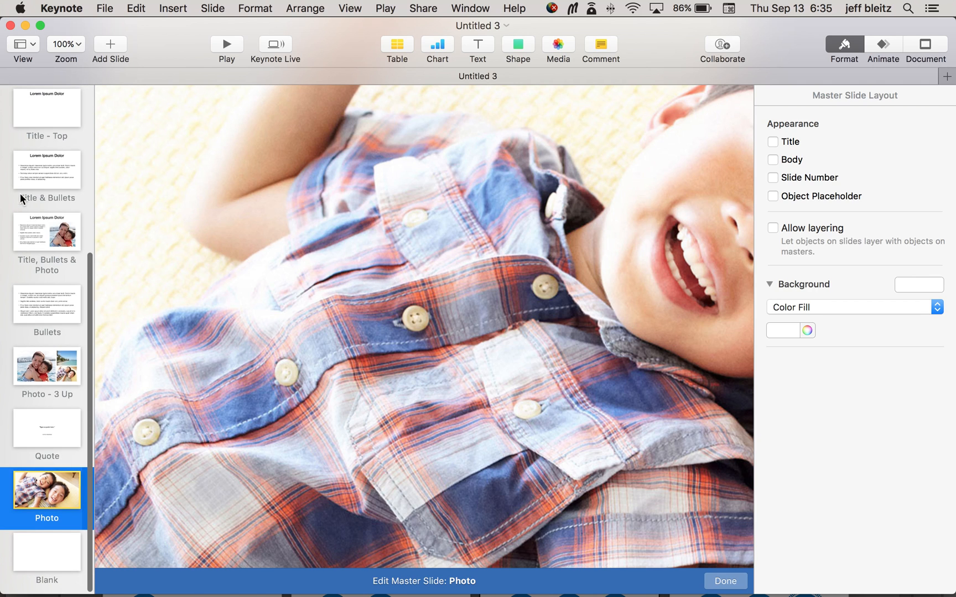
{"action": "key", "text": "Delete"}
Step: Delete the Title & Subtitle master and reassign the slide that uses it to the Blank master
{"action": "scroll", "coordinate": [25, 103], "scroll_direction": "up", "scroll_amount": 3}
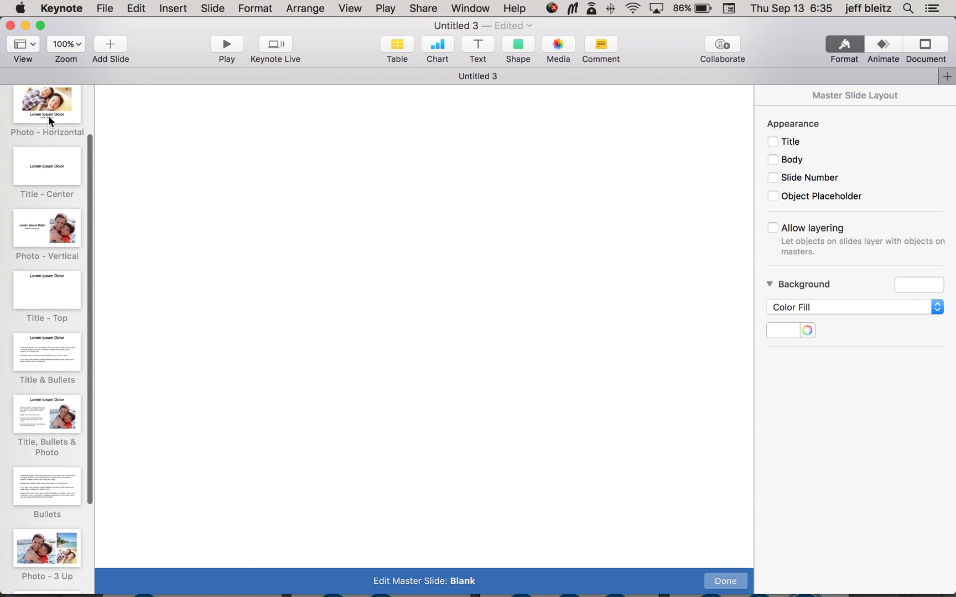
{"action": "scroll", "coordinate": [47, 115], "scroll_direction": "up", "scroll_amount": 2}
{"action": "left_click", "coordinate": [47, 115]}
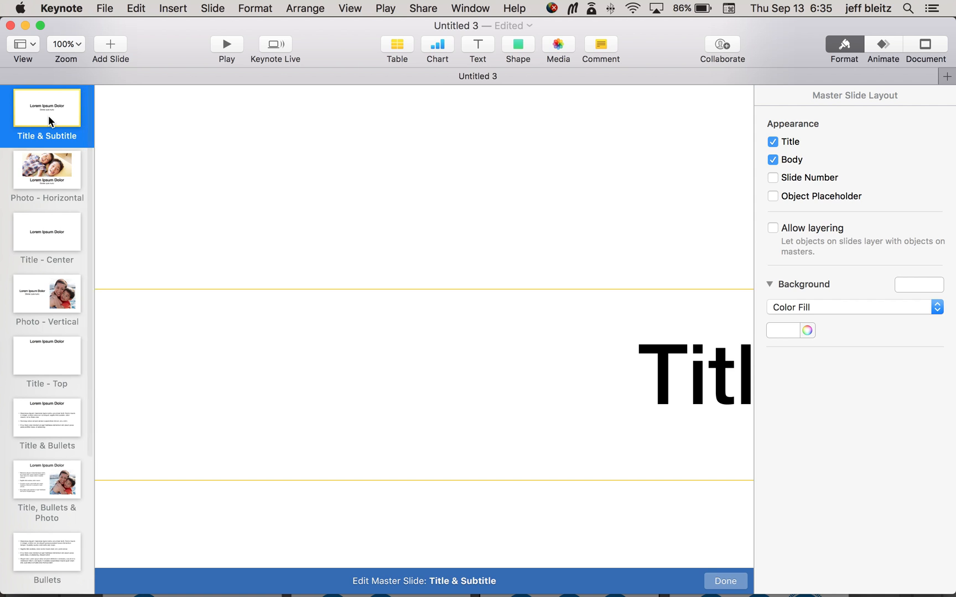
{"action": "key", "text": "Delete"}
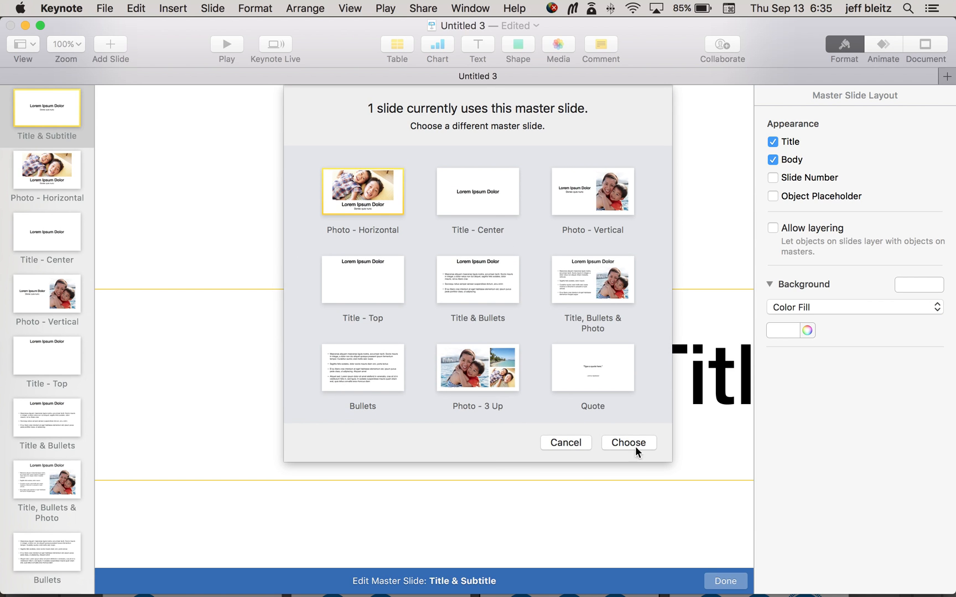
{"action": "scroll", "coordinate": [616, 318], "scroll_direction": "down", "scroll_amount": 3}
{"action": "left_click", "coordinate": [366, 374]}
{"action": "left_click", "coordinate": [641, 446]}
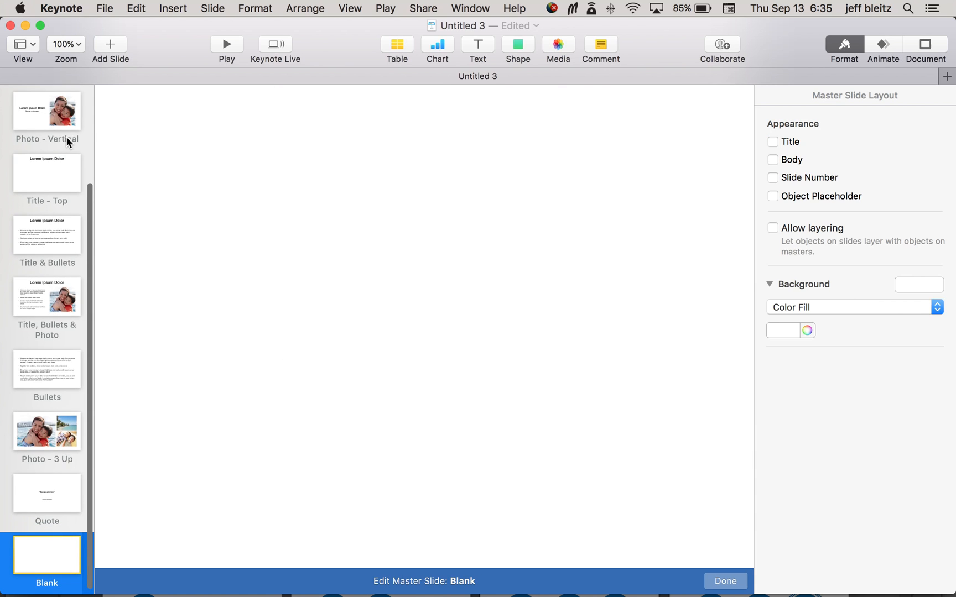
Step: Delete all remaining masters except Blank and finish editing the master slides
{"action": "left_click", "coordinate": [59, 120]}
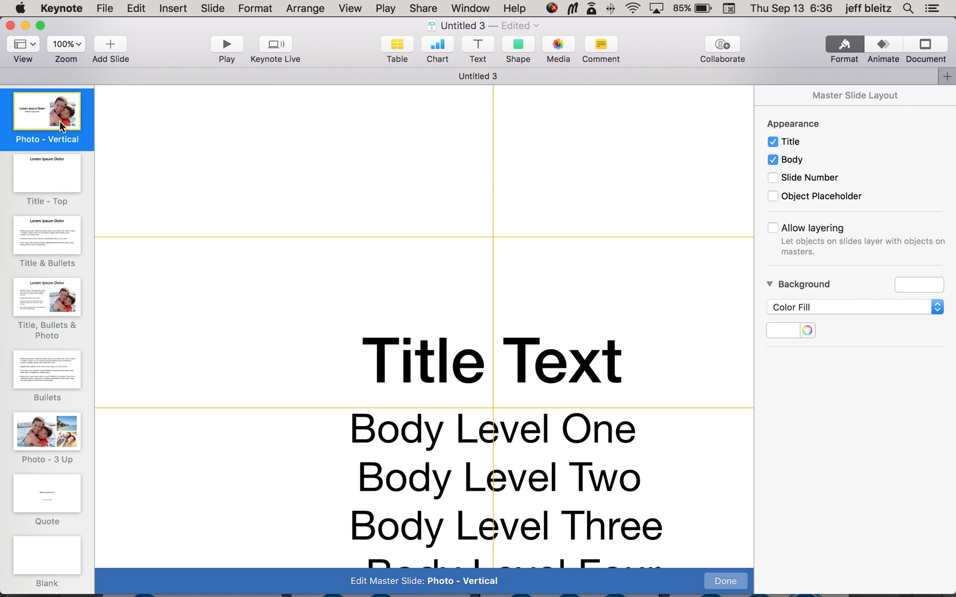
{"action": "key", "text": "Delete"}
{"action": "key", "text": "Delete"}
{"action": "key", "text": "Delete"}
{"action": "key", "text": "Delete"}
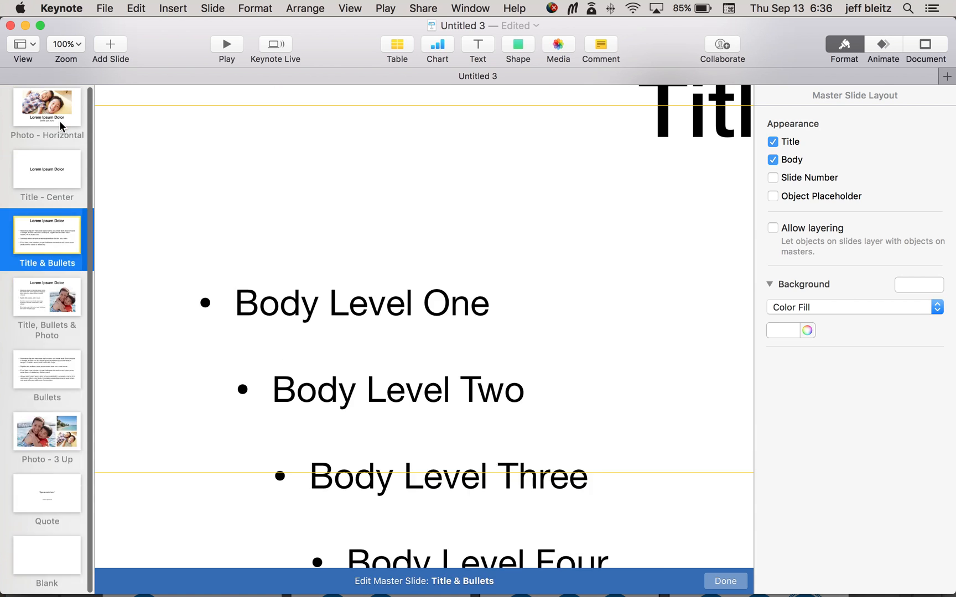
{"action": "left_click", "coordinate": [59, 118]}
{"action": "key", "text": "Delete"}
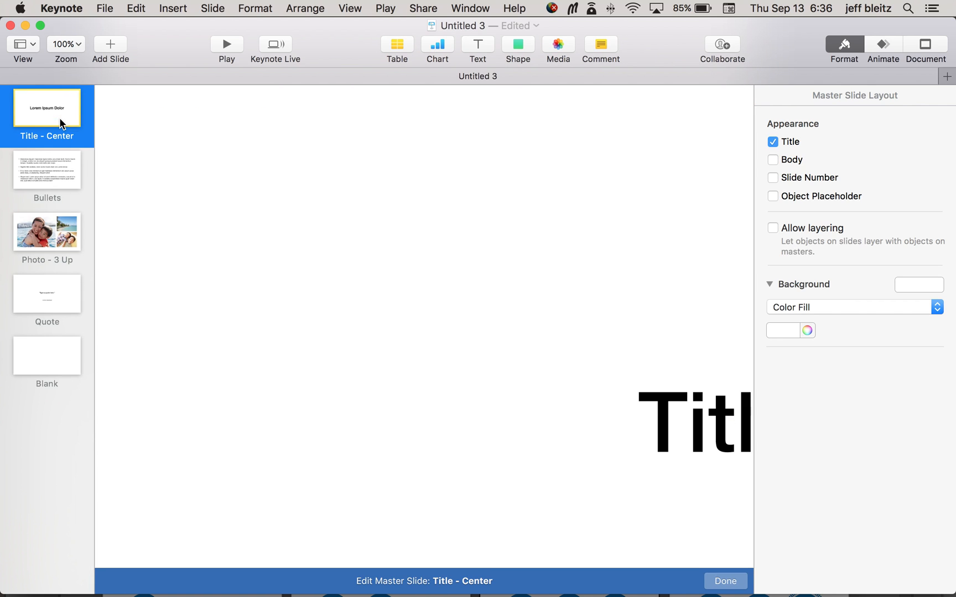
{"action": "key", "text": "Delete"}
{"action": "key", "text": "Delete"}
{"action": "key", "text": "Delete"}
{"action": "key", "text": "Delete"}
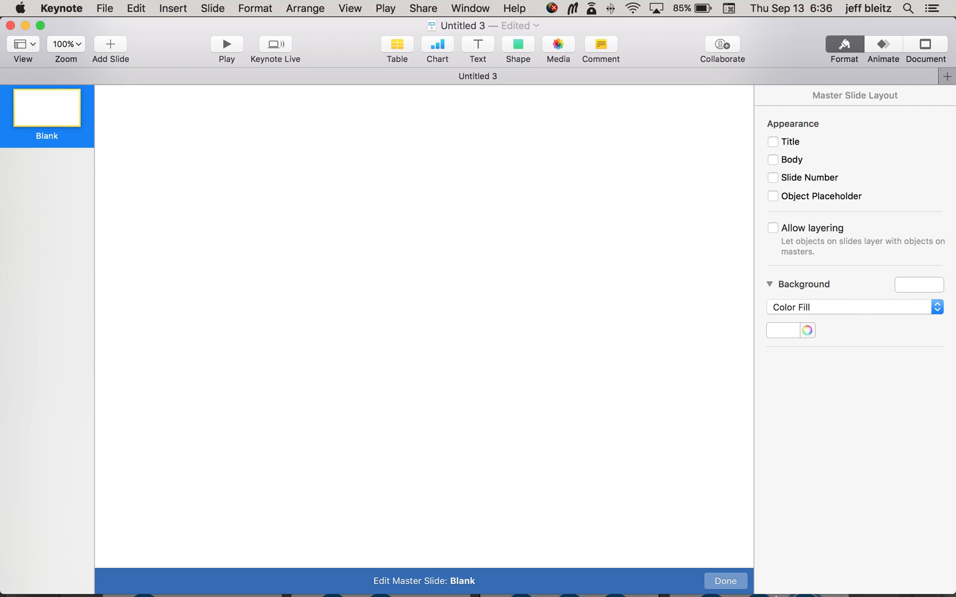
{"action": "left_click", "coordinate": [724, 581]}
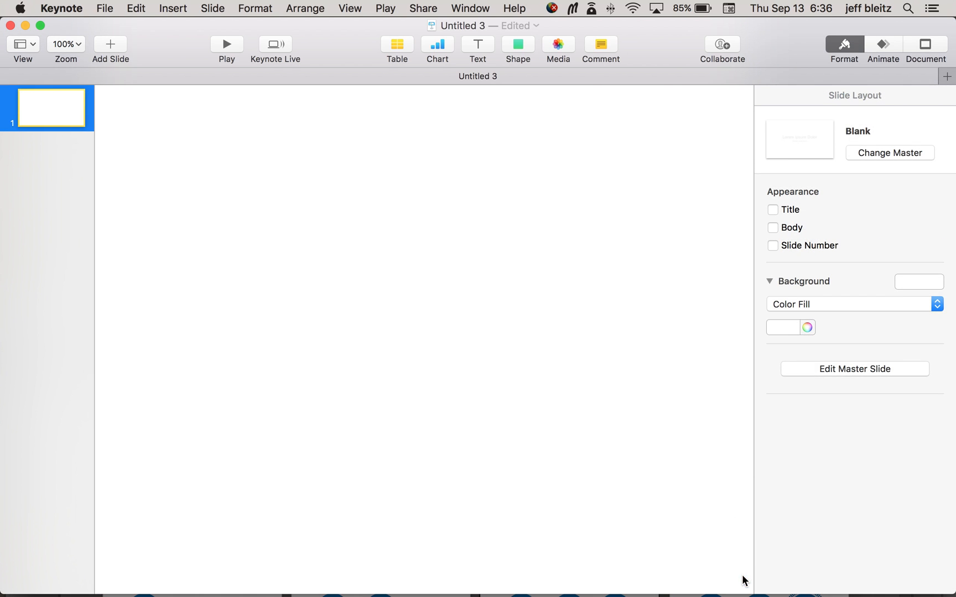
Step: Zoom the slide canvas out to 25% and check the available zoom commands
{"action": "left_click", "coordinate": [448, 218]}
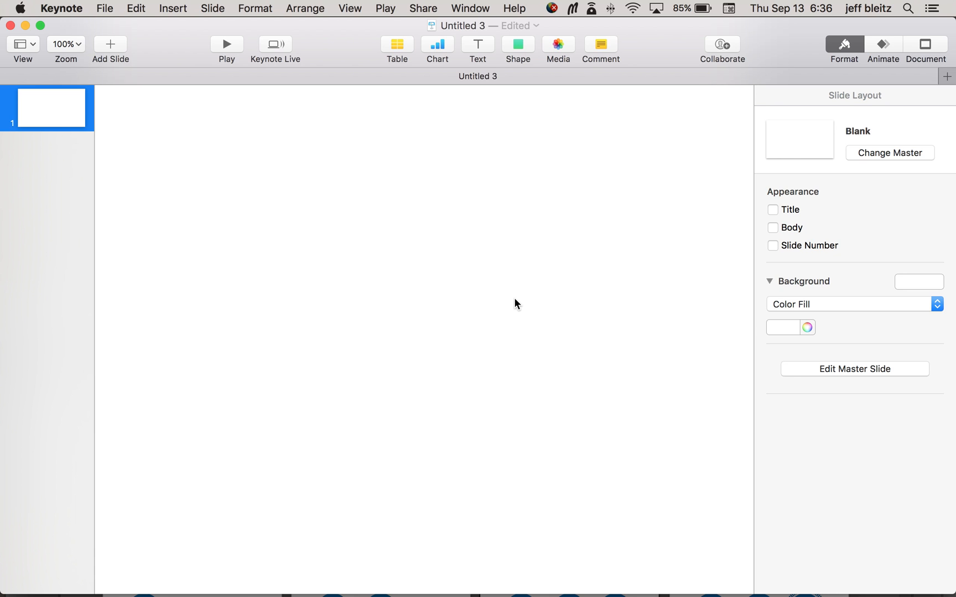
{"action": "left_click", "coordinate": [346, 8]}
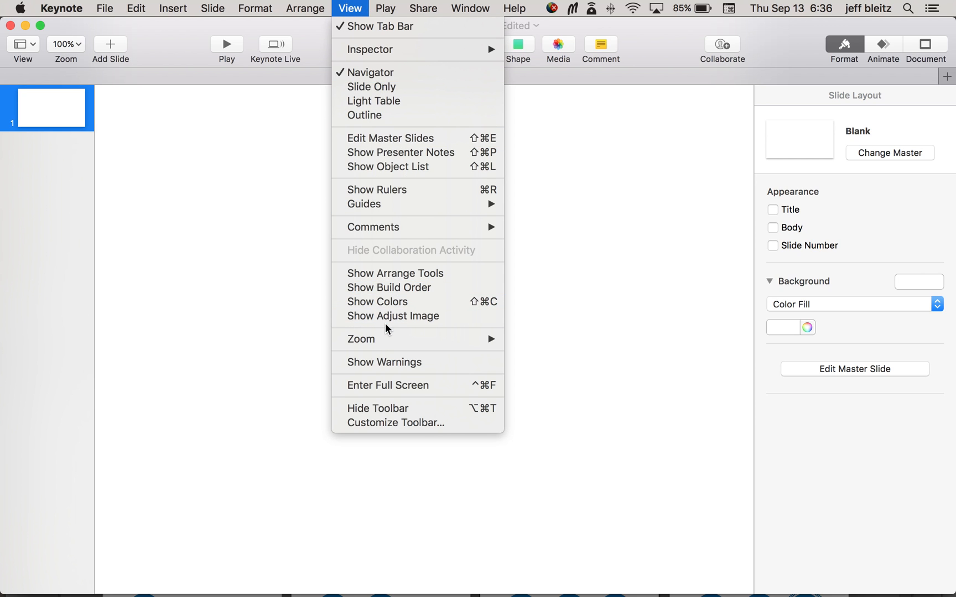
{"action": "left_click", "coordinate": [351, 6]}
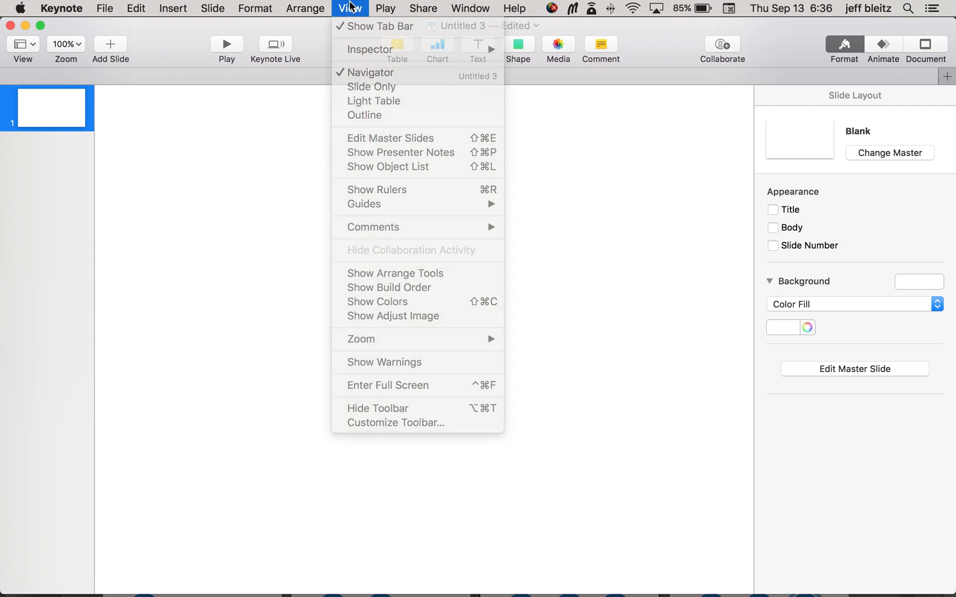
{"action": "key", "text": "super+shift+comma"}
{"action": "key", "text": "super+shift+comma"}
{"action": "key", "text": "super+shift+comma"}
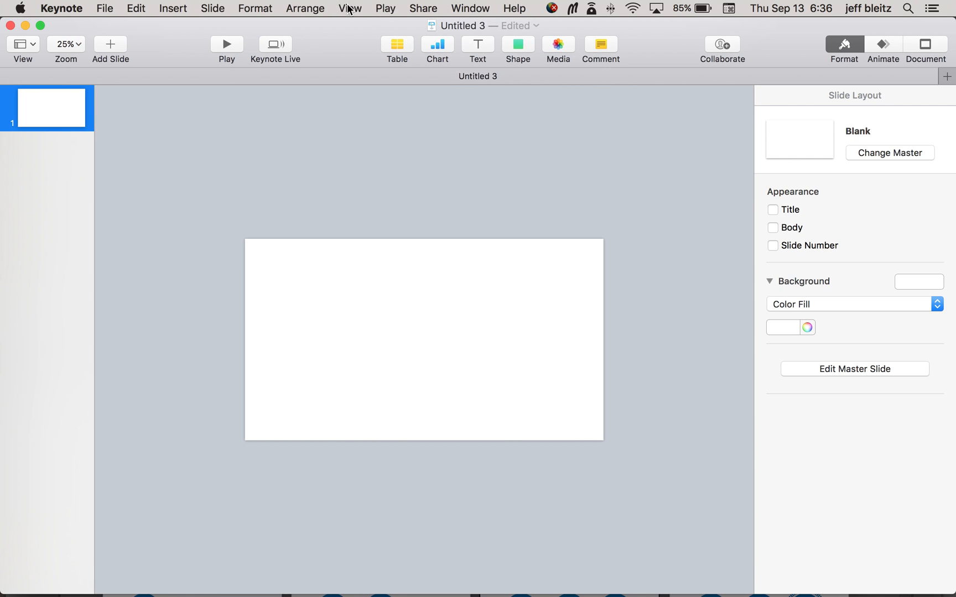
{"action": "left_click", "coordinate": [350, 7]}
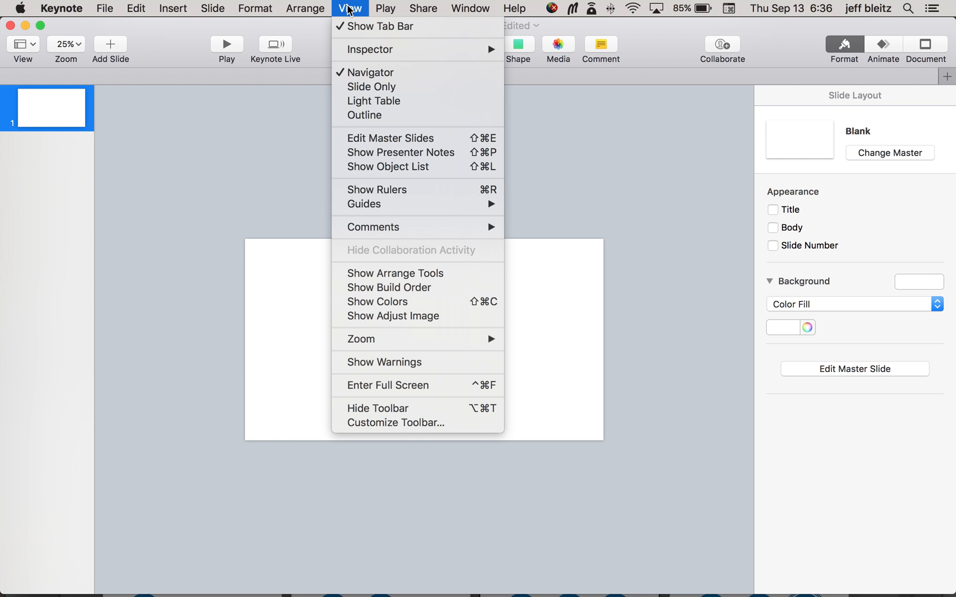
{"action": "mouse_move", "coordinate": [484, 345]}
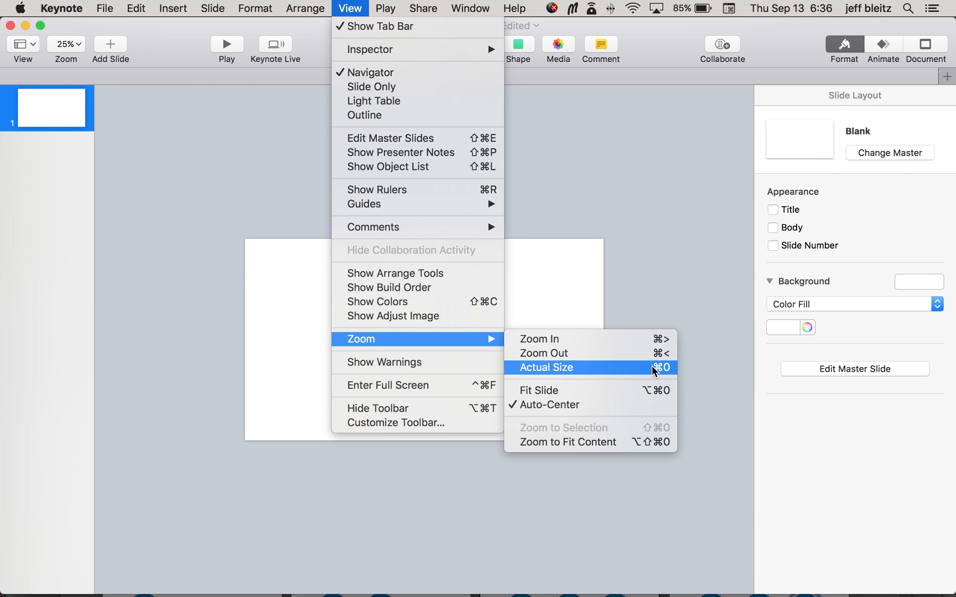
{"action": "left_click", "coordinate": [625, 182]}
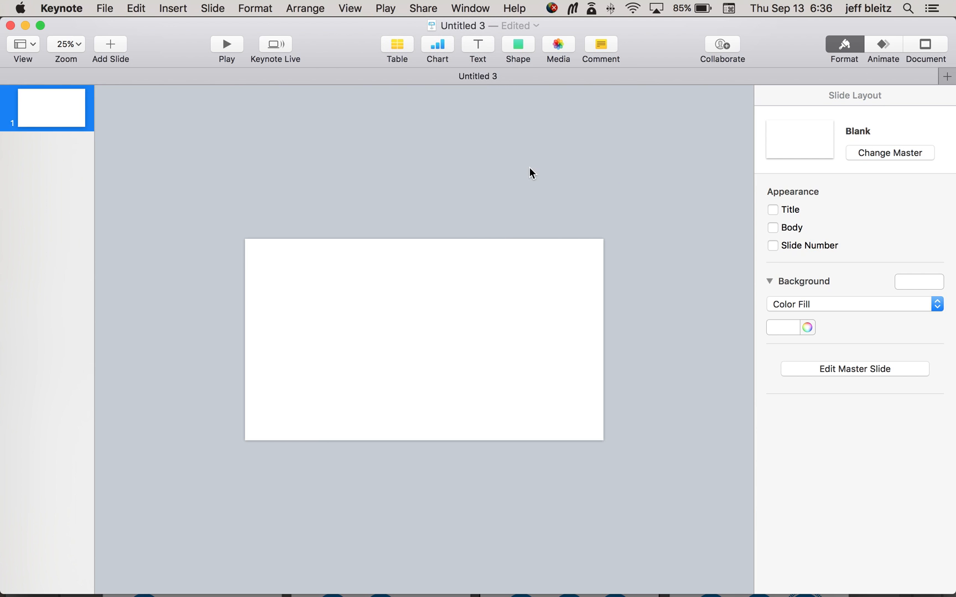
Step: Switch to Finder, move the "test image" window aside to uncover the presentation, and select all seven exported PNG files
{"action": "left_click_drag", "start_coordinate": [661, 47], "coordinate": [618, 149]}
{"action": "left_click", "coordinate": [507, 41]}
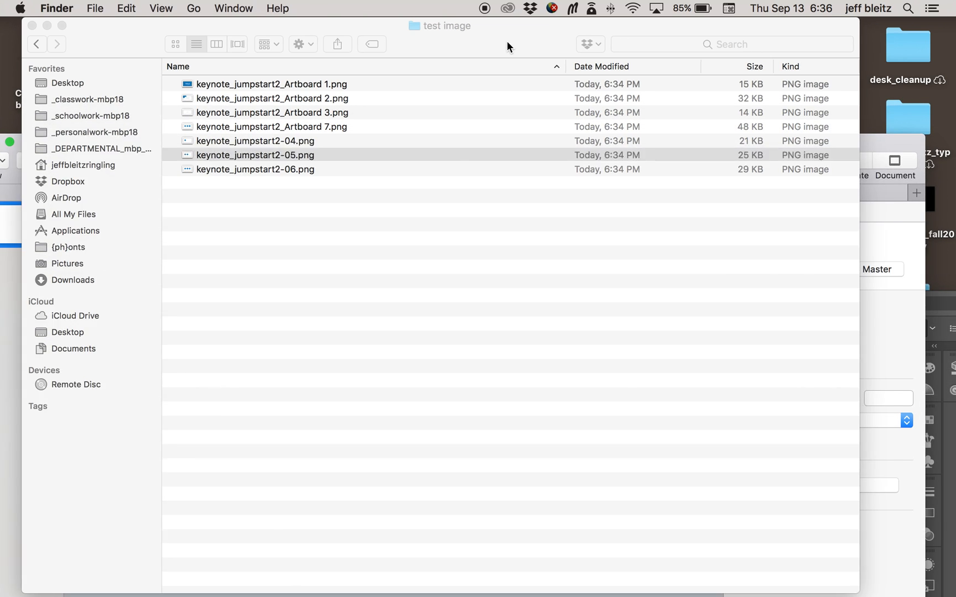
{"action": "left_click_drag", "start_coordinate": [140, 37], "coordinate": [492, 38]}
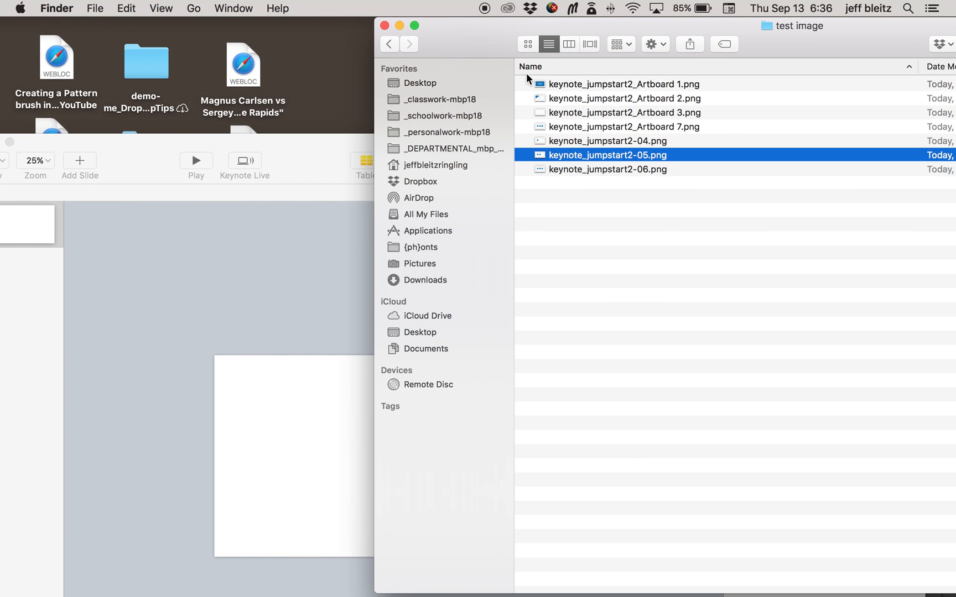
{"action": "left_click", "coordinate": [540, 84]}
{"action": "left_click", "coordinate": [538, 169], "text": "shift"}
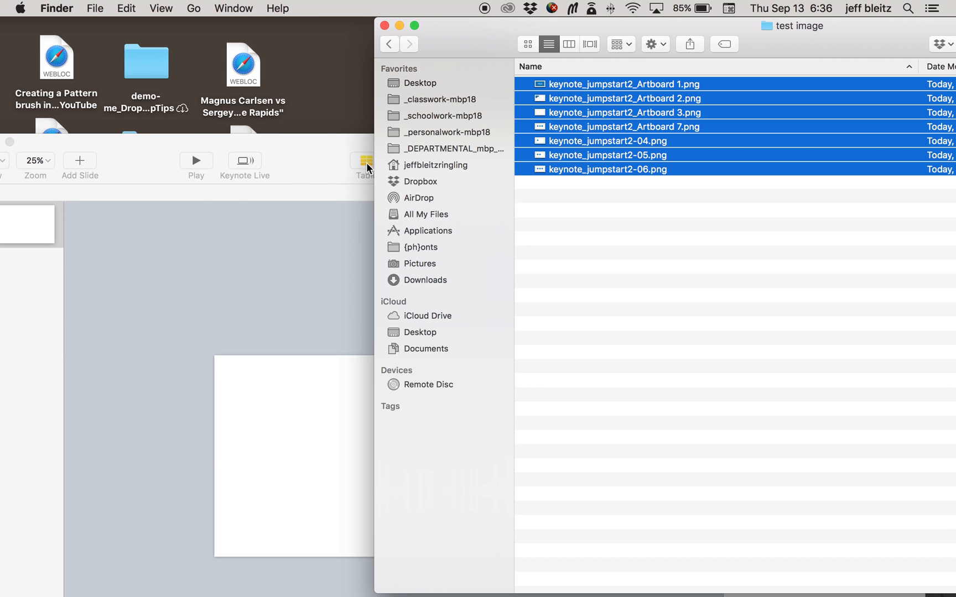
Step: Switch back to Keynote and make sure the Navigator view is selected for the presentation
{"action": "left_click", "coordinate": [323, 137]}
{"action": "left_click_drag", "start_coordinate": [324, 137], "coordinate": [353, 27]}
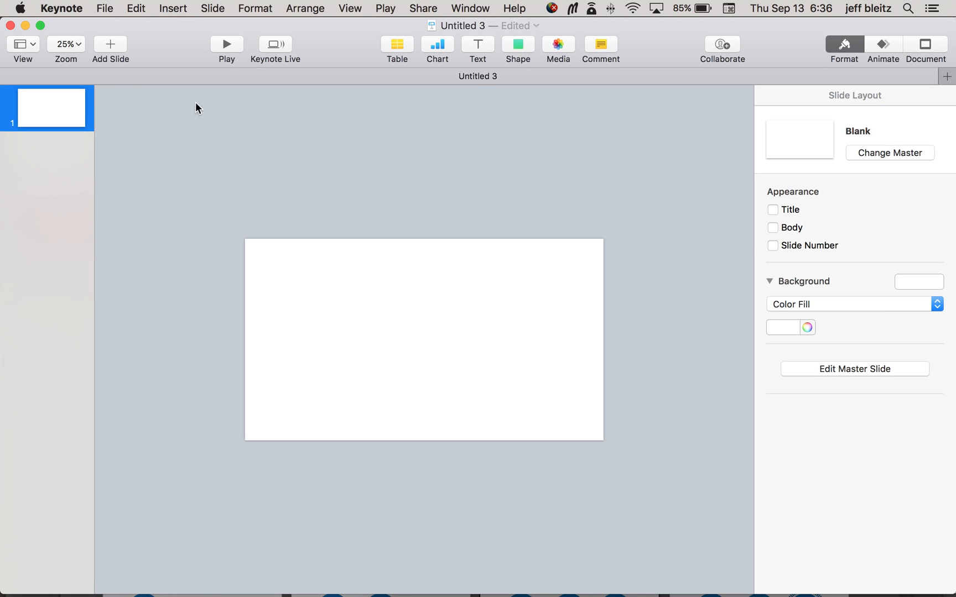
{"action": "left_click", "coordinate": [350, 8]}
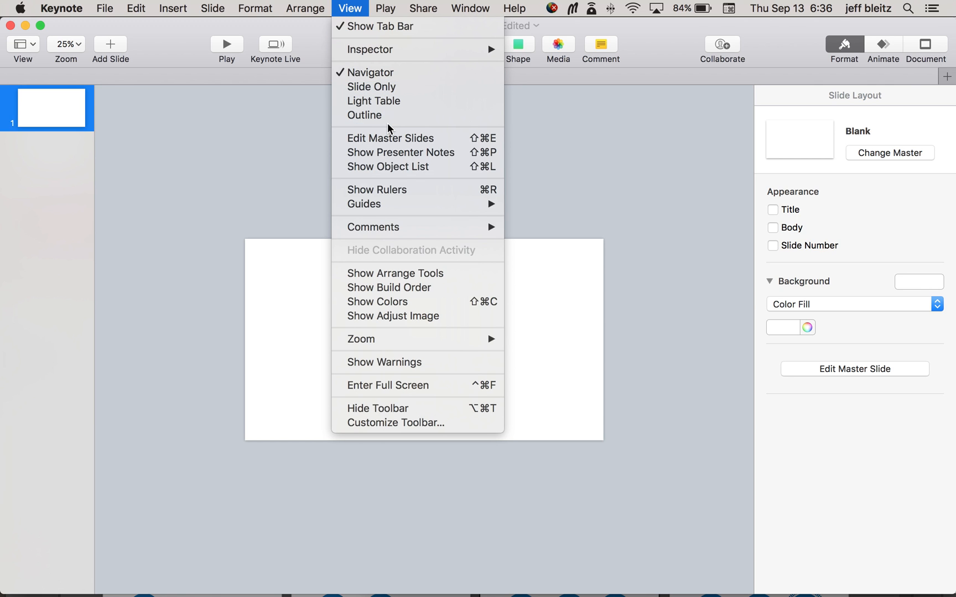
{"action": "left_click", "coordinate": [393, 77]}
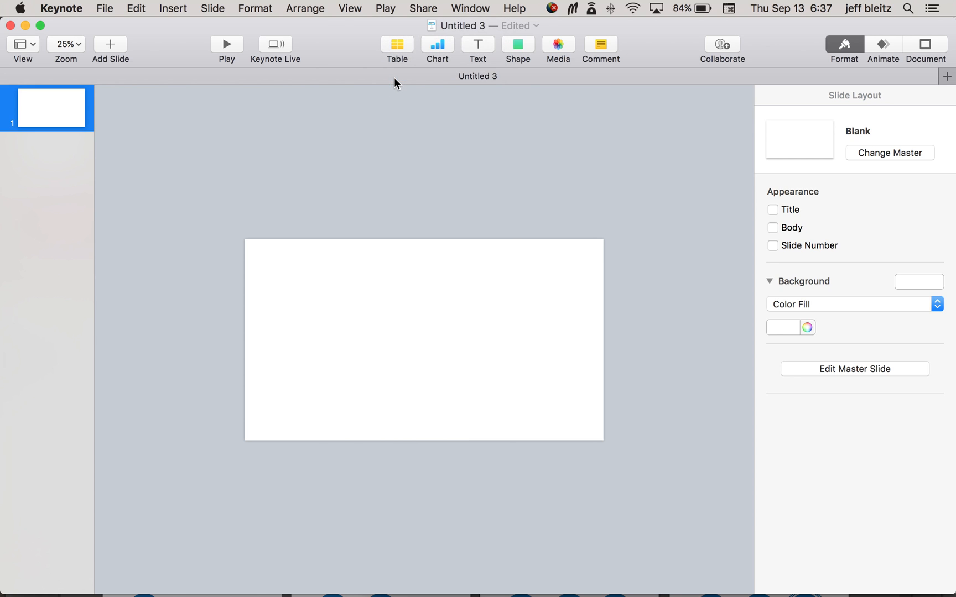
{"action": "left_click", "coordinate": [350, 7]}
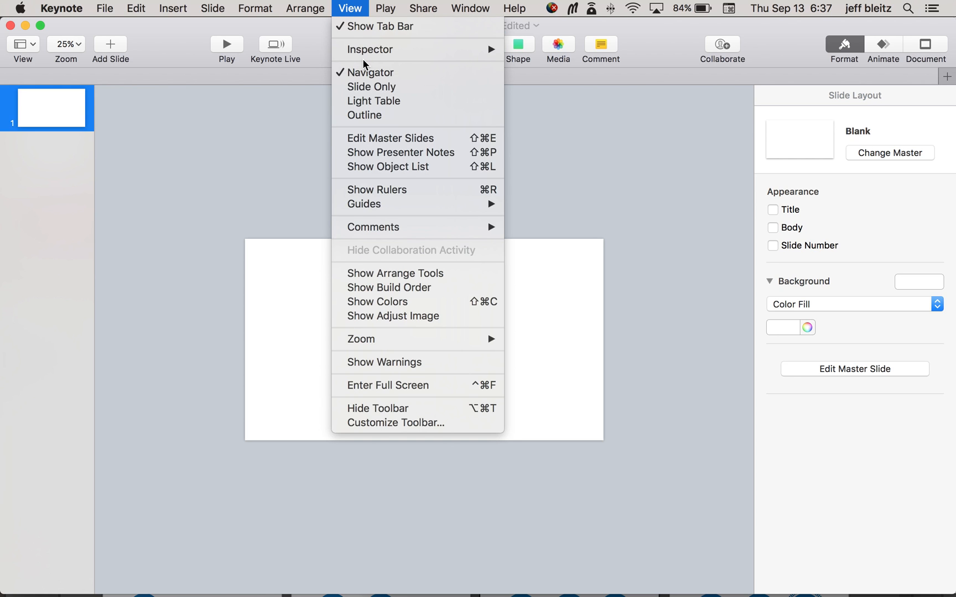
{"action": "mouse_move", "coordinate": [379, 50]}
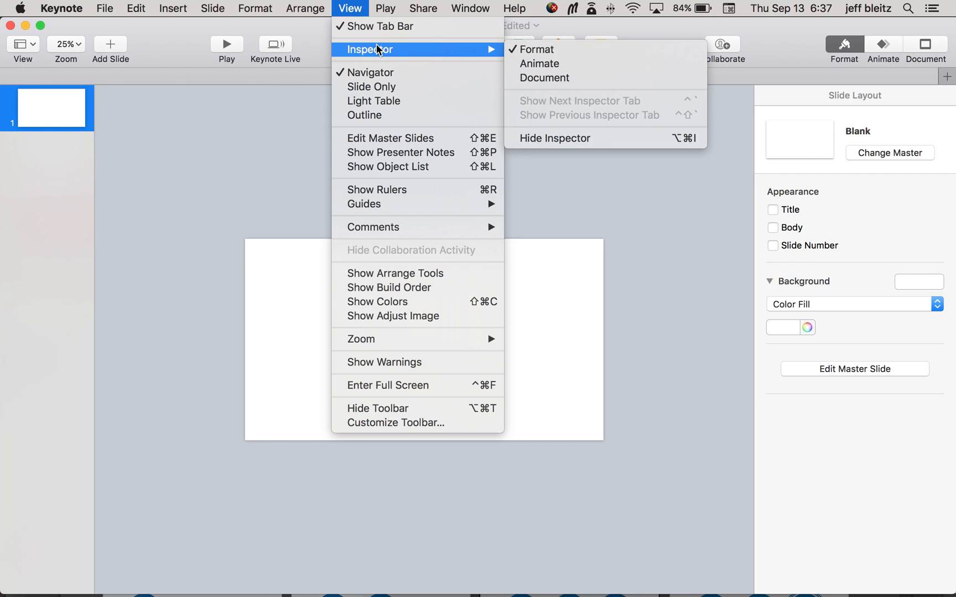
{"action": "mouse_move", "coordinate": [398, 12]}
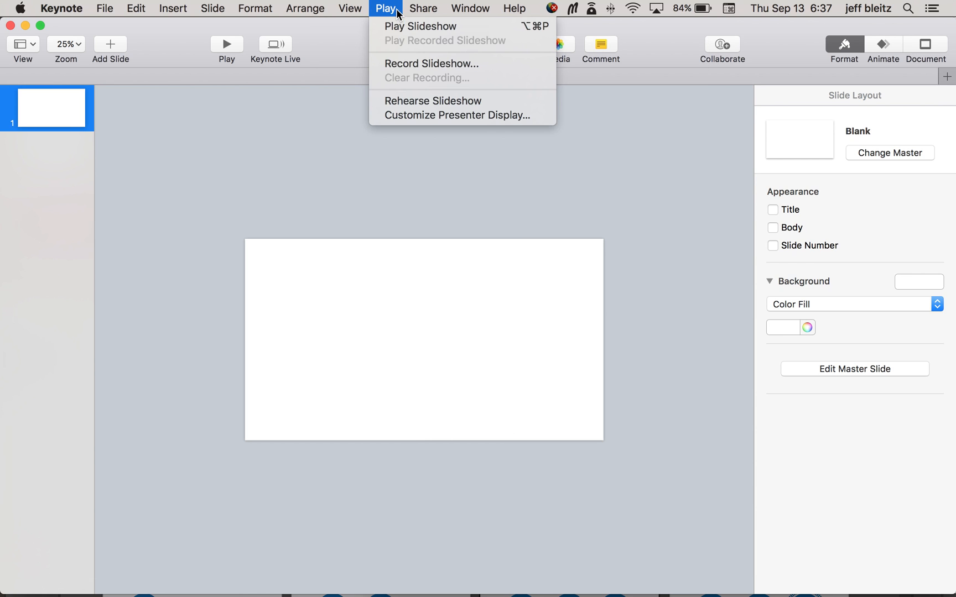
{"action": "left_click", "coordinate": [38, 127]}
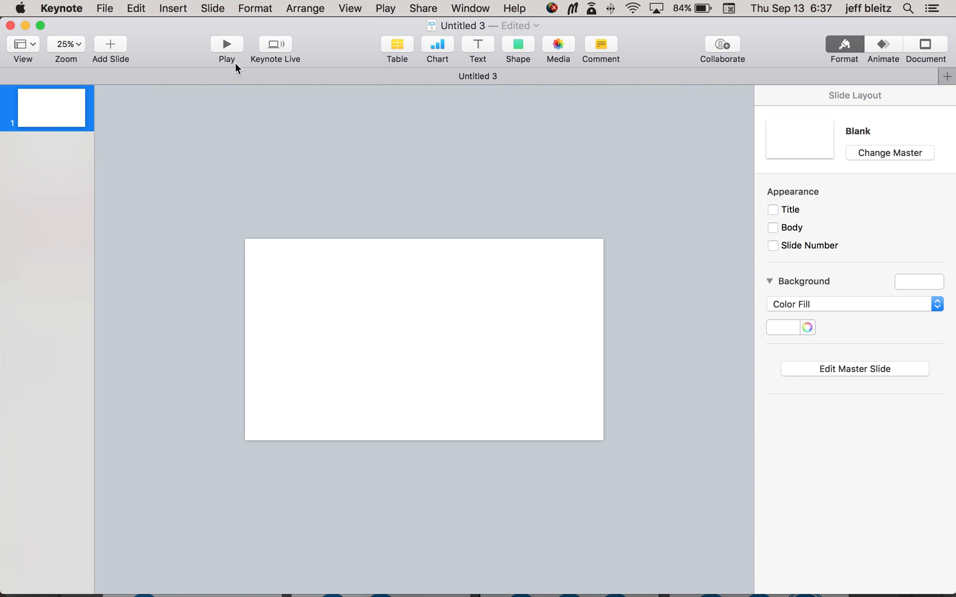
Step: Arrange the Keynote and Finder windows side by side and add the seven selected PNGs to the slide navigator as new slides
{"action": "mouse_move", "coordinate": [336, 44]}
{"action": "left_mouse_down"}
{"action": "mouse_move", "coordinate": [335, 92]}
{"action": "mouse_move", "coordinate": [336, 40]}
{"action": "left_mouse_up"}
{"action": "left_click_drag", "start_coordinate": [340, 51], "coordinate": [340, 149]}
{"action": "left_click", "coordinate": [449, 47]}
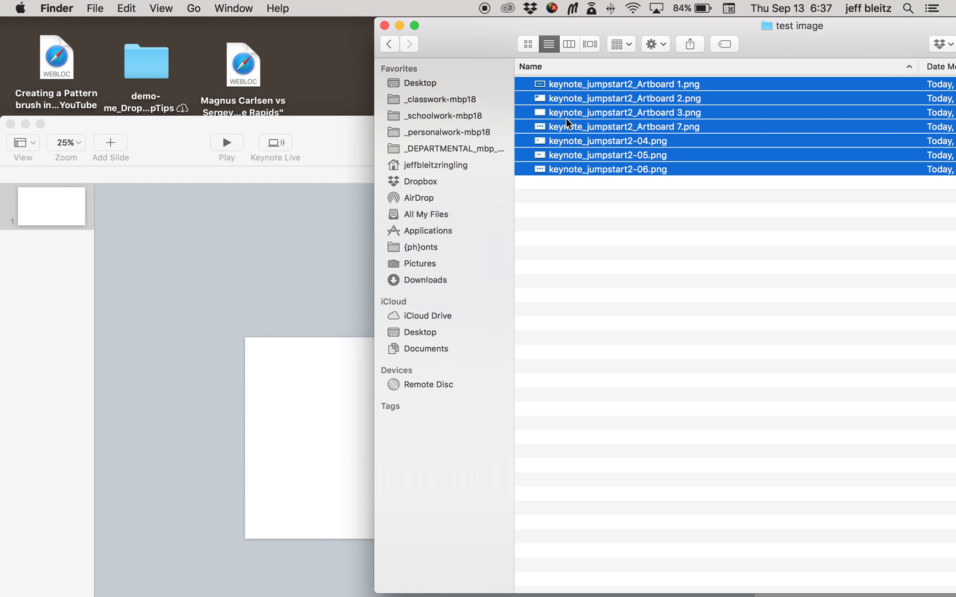
{"action": "left_click_drag", "start_coordinate": [542, 90], "coordinate": [232, 45]}
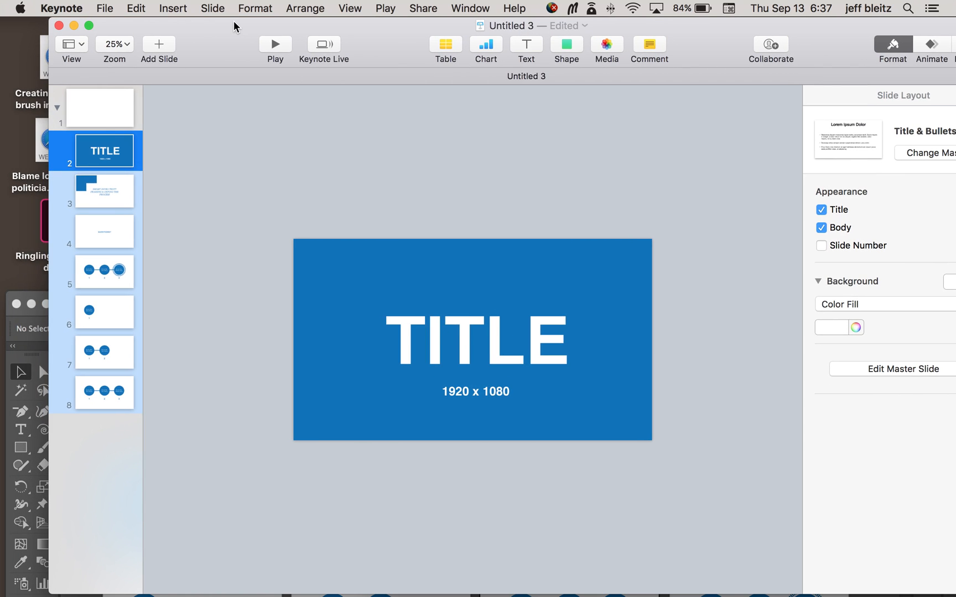
Step: Delete the blank first slide and show the slide with the "SHORT INTRO TEXT?" image
{"action": "left_click", "coordinate": [115, 149]}
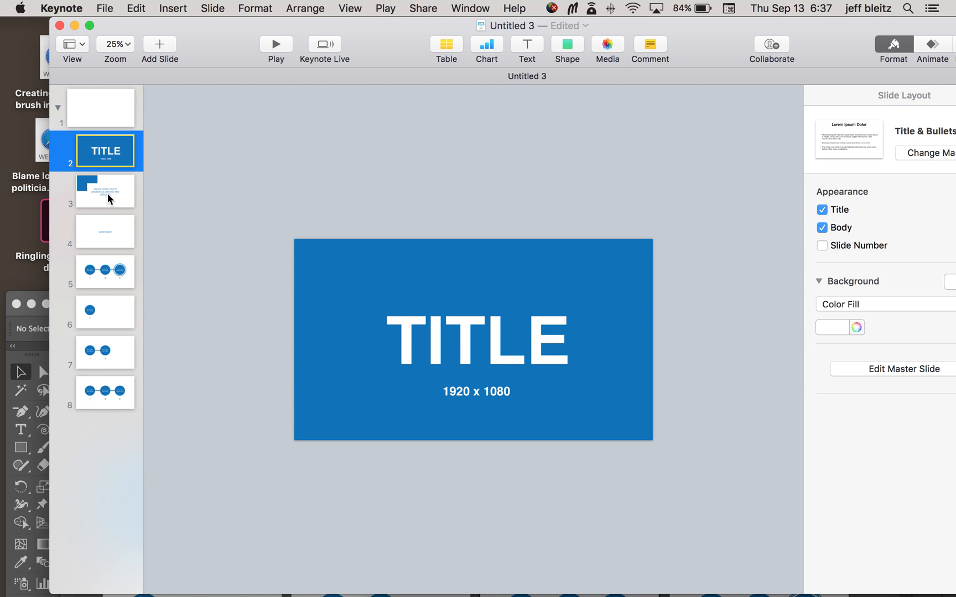
{"action": "left_click", "coordinate": [119, 125]}
{"action": "key", "text": "Delete"}
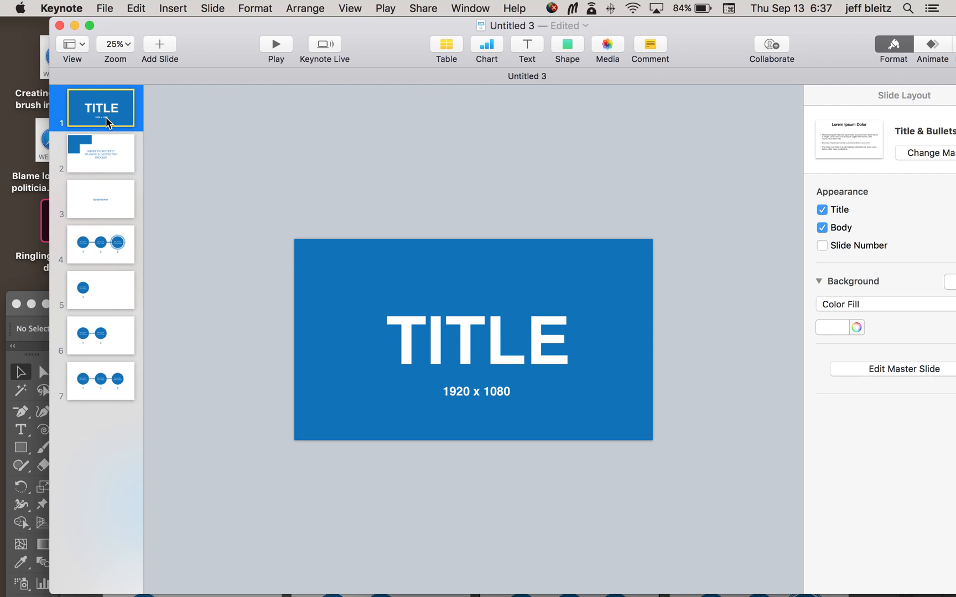
{"action": "left_click", "coordinate": [112, 142]}
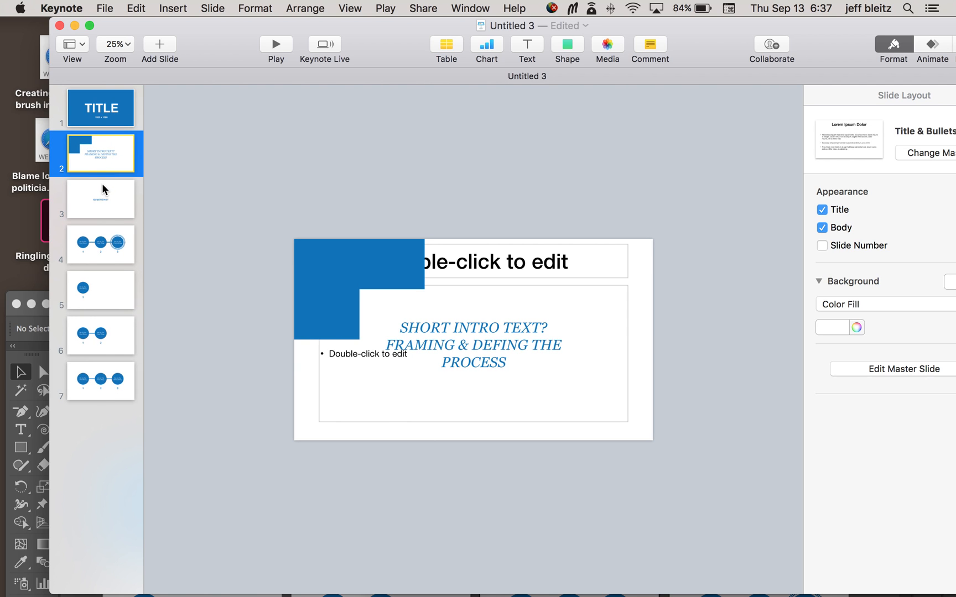
Step: Enlarge the presentation window to fill the screen and review slides 3 through 7 for leftover placeholder text
{"action": "double_click", "coordinate": [699, 30]}
{"action": "left_click", "coordinate": [58, 201]}
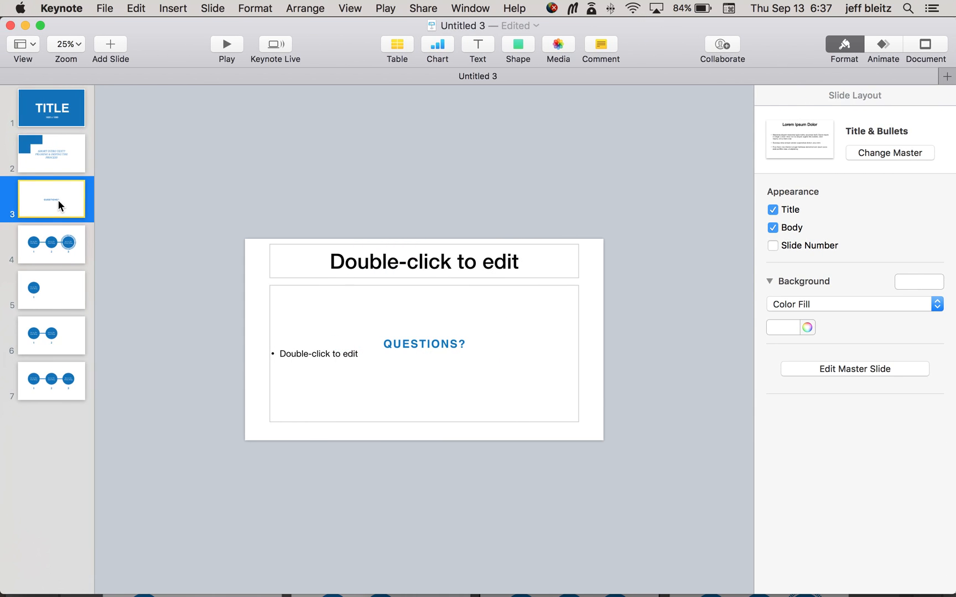
{"action": "left_click", "coordinate": [54, 250]}
{"action": "left_click", "coordinate": [57, 296]}
{"action": "left_click", "coordinate": [55, 354]}
{"action": "left_click", "coordinate": [55, 387]}
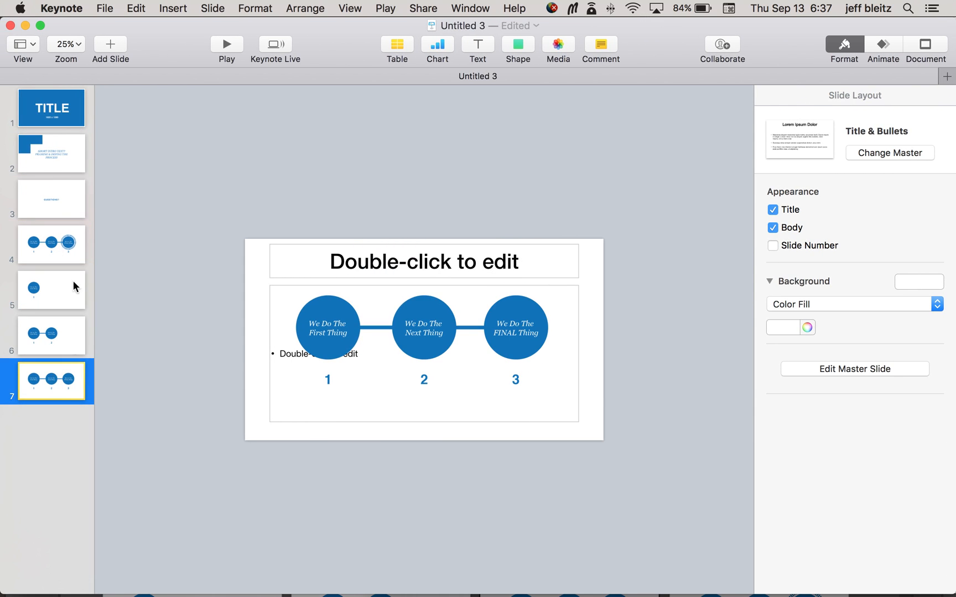
Step: Select all seven slides and change their master to Blank
{"action": "left_click", "coordinate": [61, 125]}
{"action": "left_click", "coordinate": [65, 388], "text": "shift"}
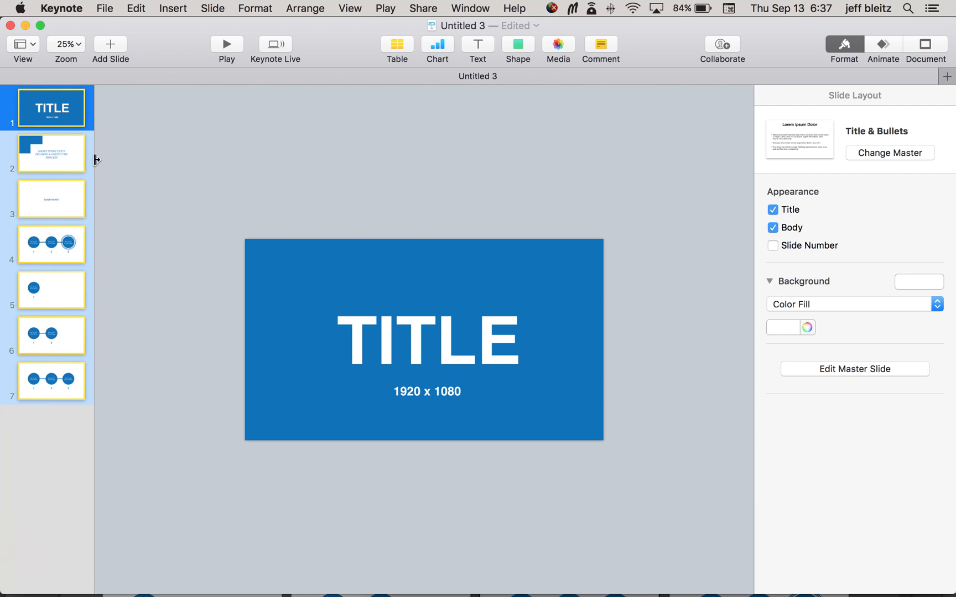
{"action": "left_click", "coordinate": [910, 160]}
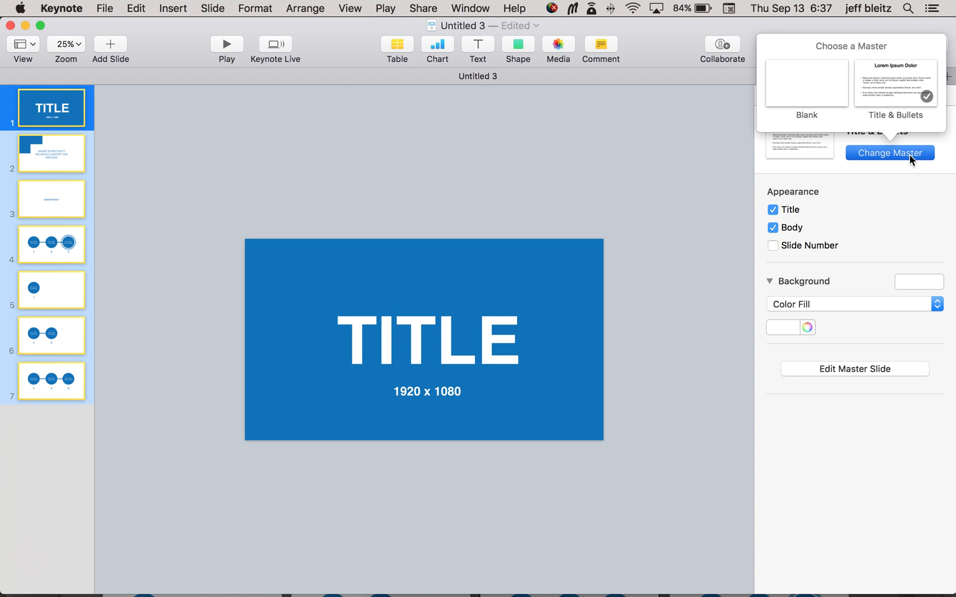
{"action": "left_click", "coordinate": [805, 82]}
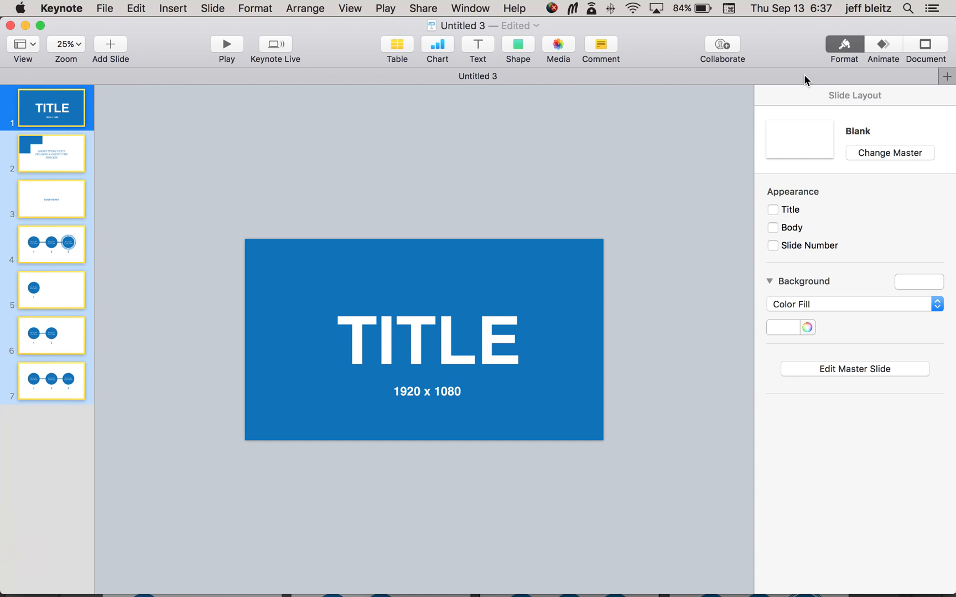
Step: Delete the Title & Bullets master slide and finish editing the masters
{"action": "left_click", "coordinate": [875, 370]}
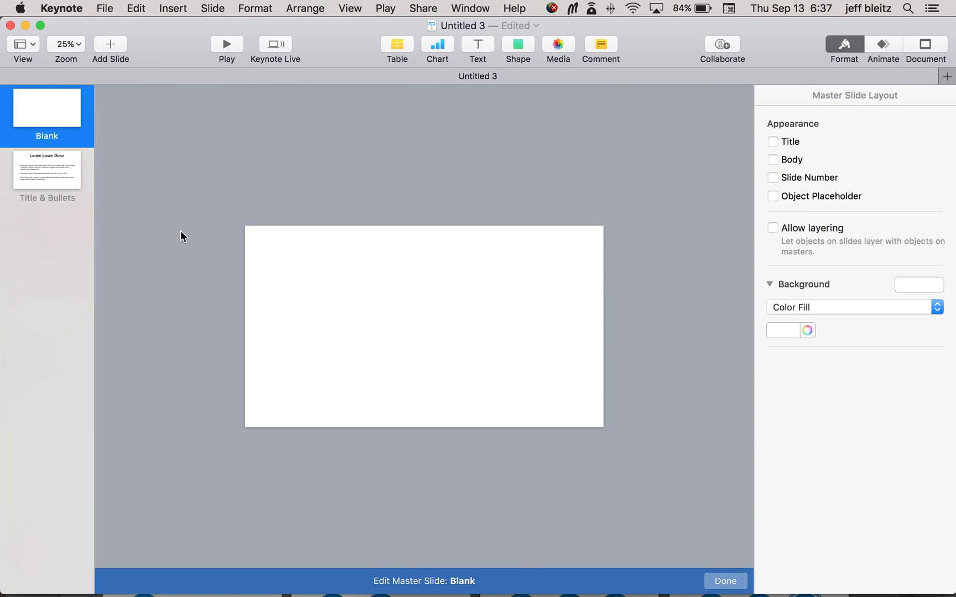
{"action": "left_click", "coordinate": [54, 172]}
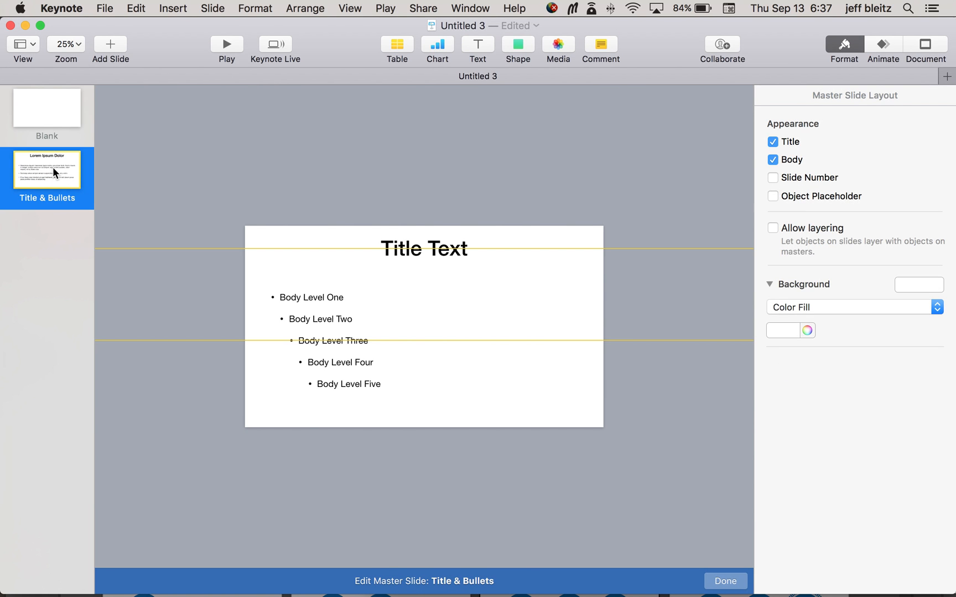
{"action": "key", "text": "Delete"}
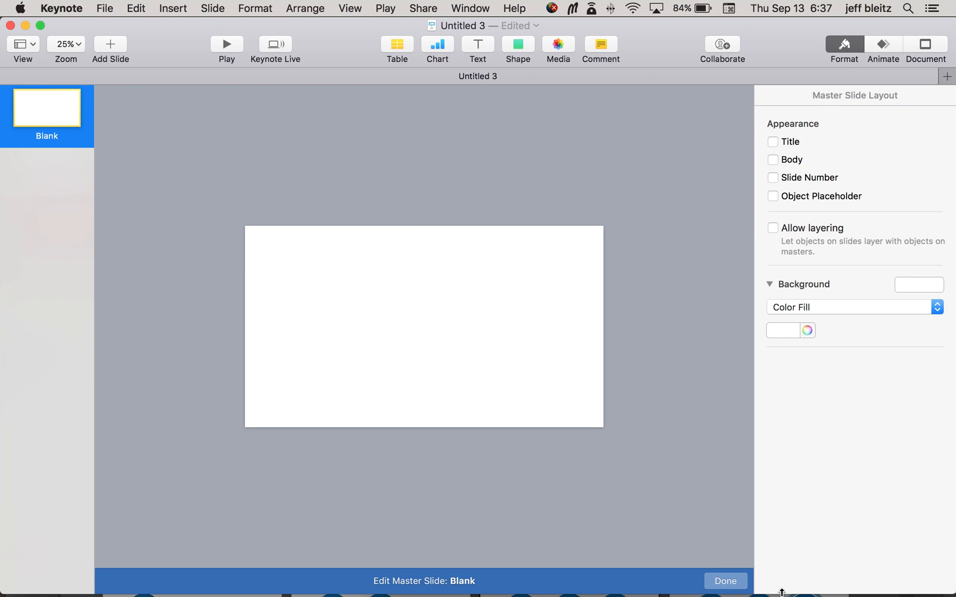
{"action": "left_click", "coordinate": [723, 580]}
Step: Move the "QUESTIONS?" slide to the end of the presentation
{"action": "left_click", "coordinate": [71, 125]}
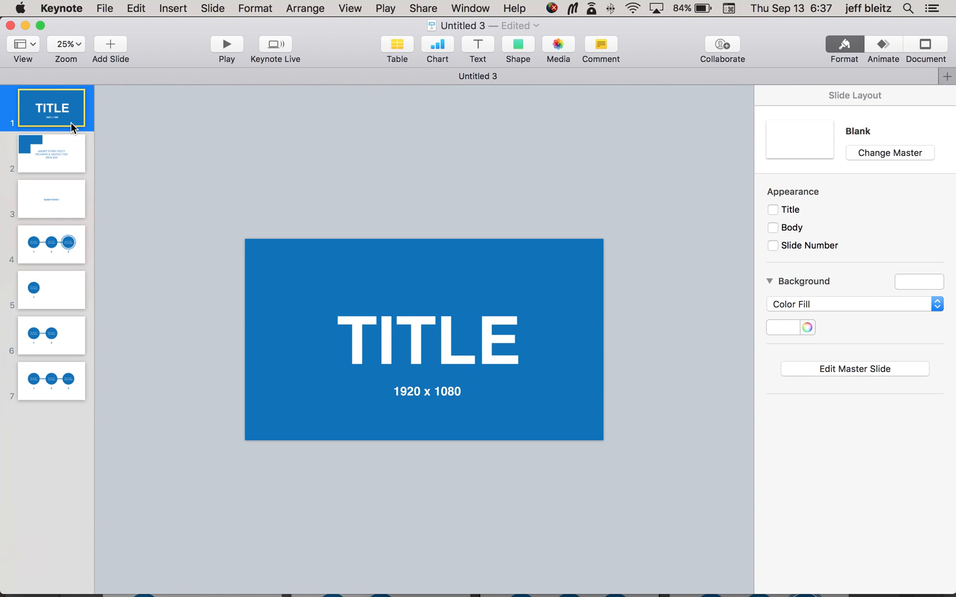
{"action": "left_click", "coordinate": [59, 205]}
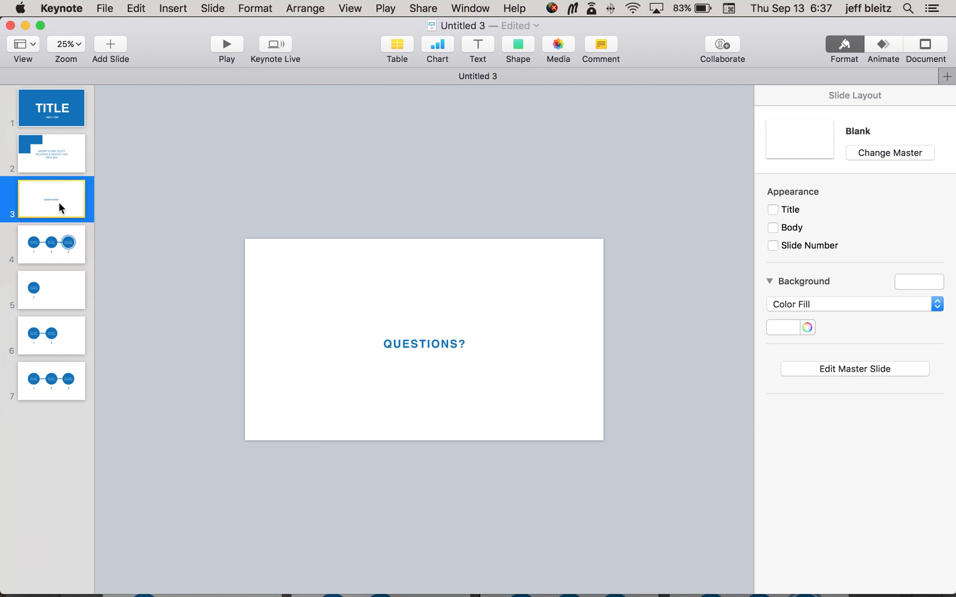
{"action": "left_click_drag", "start_coordinate": [58, 207], "coordinate": [56, 416]}
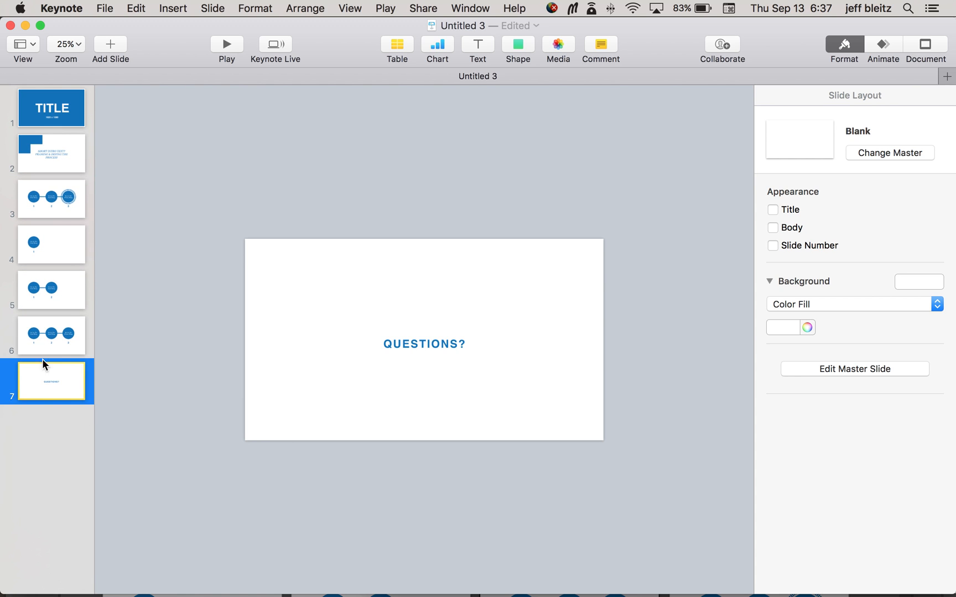
Step: Review the circle process slides and move the one with the ringed third circle directly before the "QUESTIONS?" slide
{"action": "left_click", "coordinate": [57, 208]}
{"action": "left_click", "coordinate": [53, 245]}
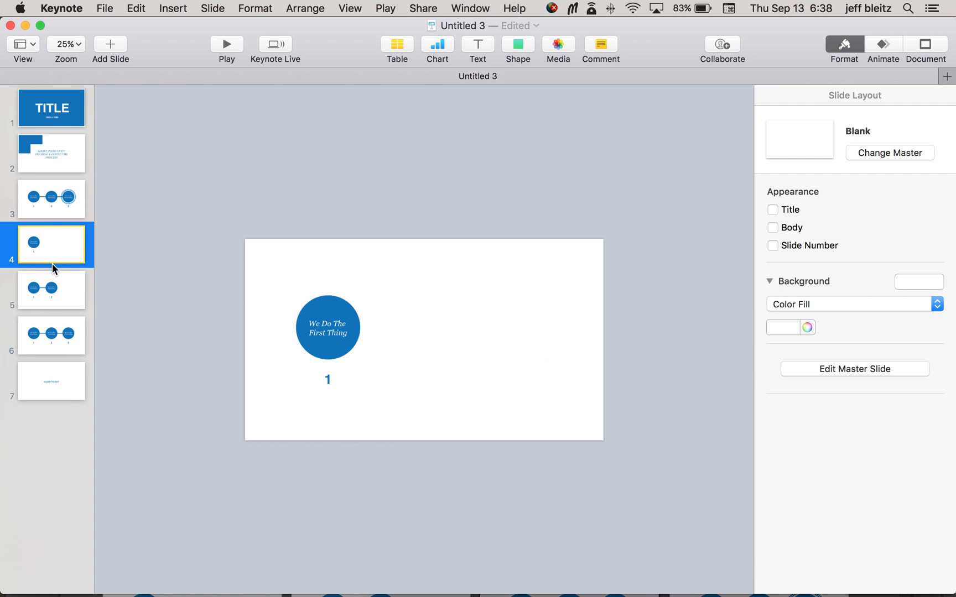
{"action": "left_click", "coordinate": [50, 290]}
{"action": "left_click", "coordinate": [49, 328]}
{"action": "left_click_drag", "start_coordinate": [75, 206], "coordinate": [68, 343]}
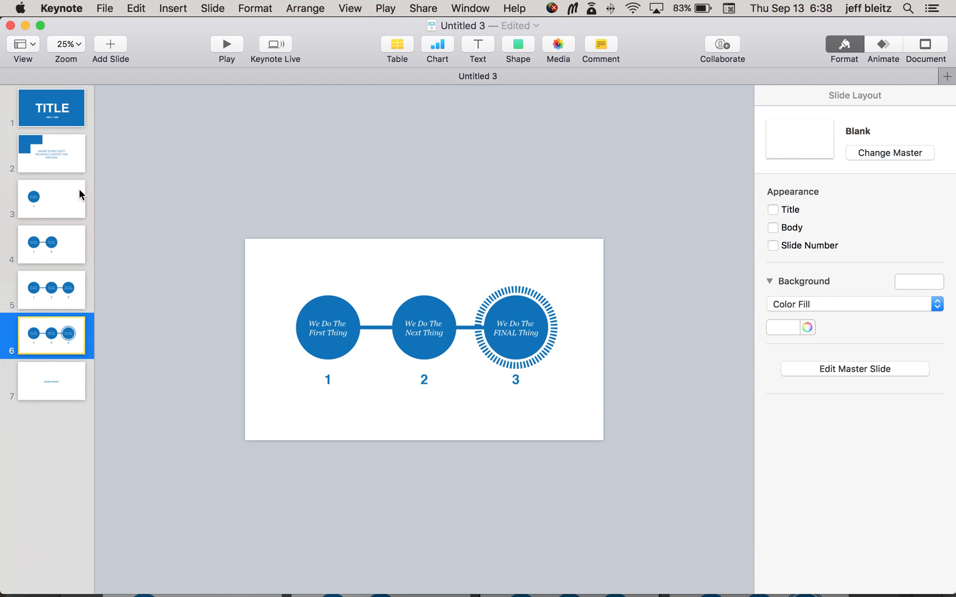
Step: Play the slideshow from the title slide, advance through the slides, and exit the playback
{"action": "left_click", "coordinate": [69, 123]}
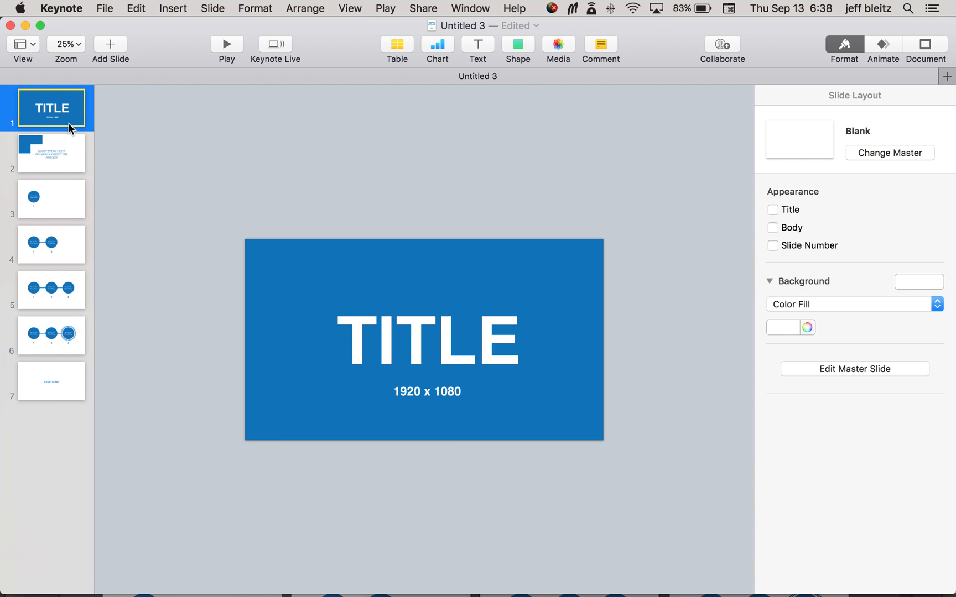
{"action": "left_click", "coordinate": [225, 47]}
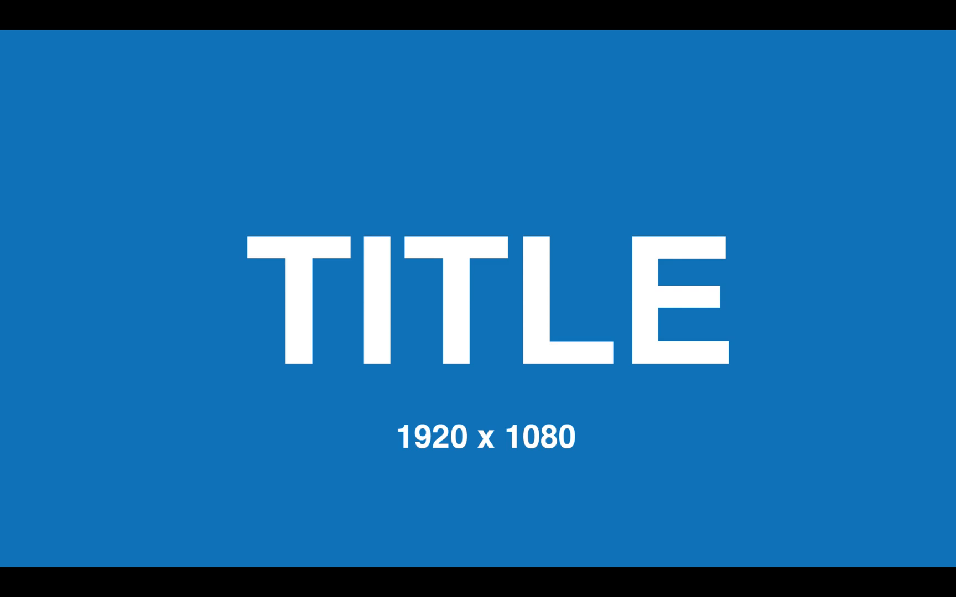
{"action": "key", "text": "Right"}
{"action": "key", "text": "Right"}
{"action": "key", "text": "Right"}
{"action": "key", "text": "Right"}
{"action": "key", "text": "Right"}
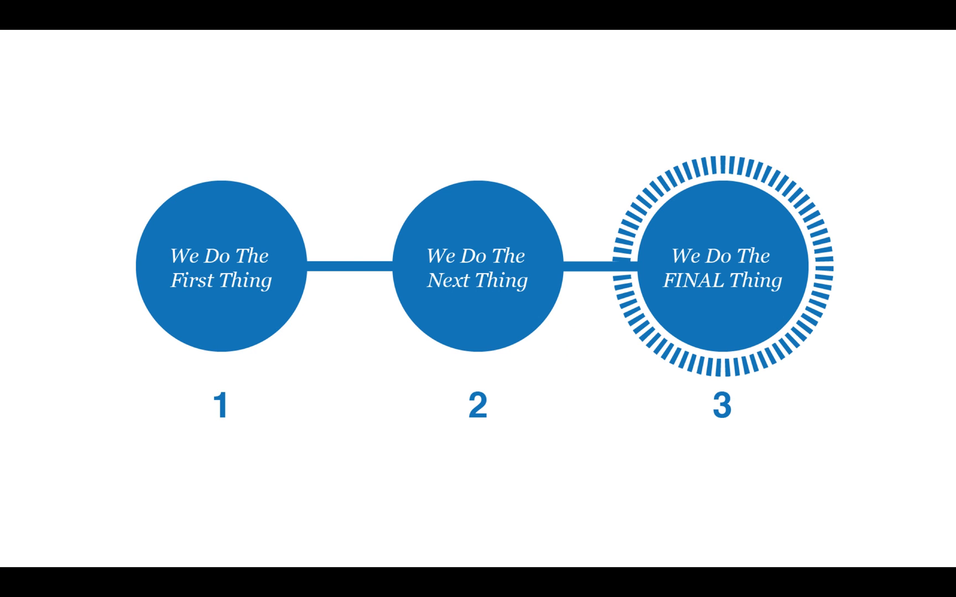
{"action": "key", "text": "Right"}
{"action": "key", "text": "Escape"}
Step: Add a Dissolve transition to the title slide
{"action": "left_click", "coordinate": [47, 126]}
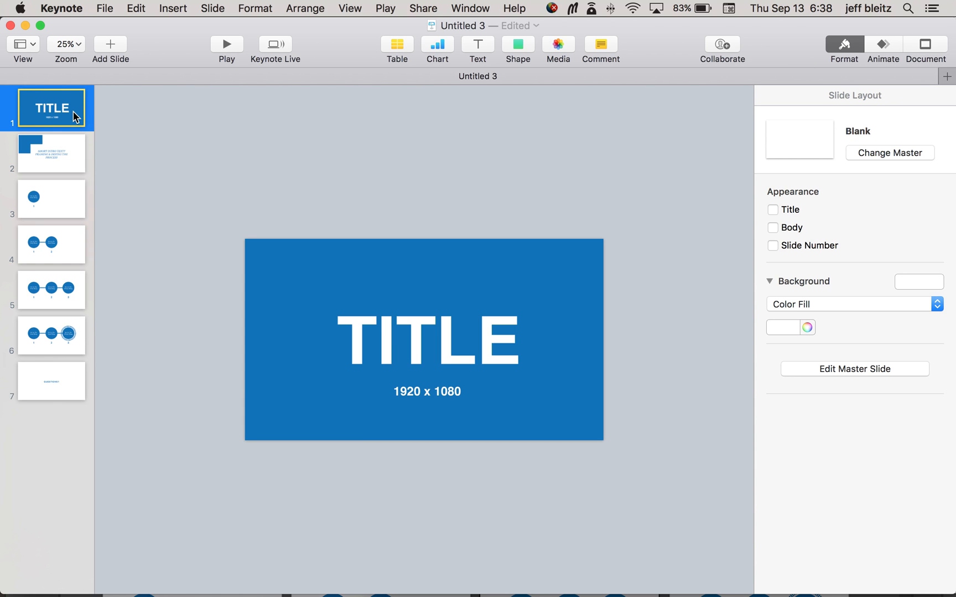
{"action": "left_click", "coordinate": [885, 44]}
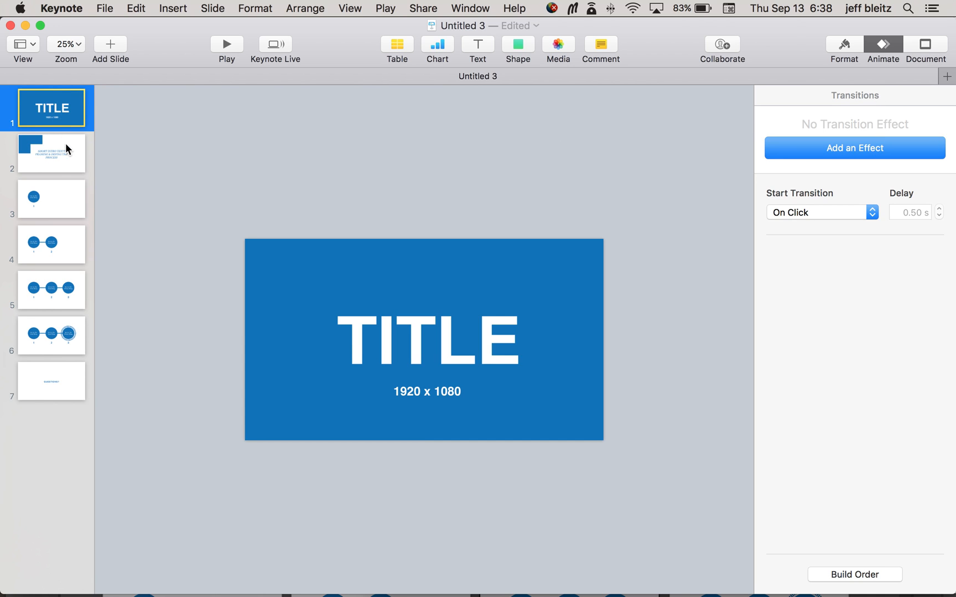
{"action": "left_click", "coordinate": [879, 149]}
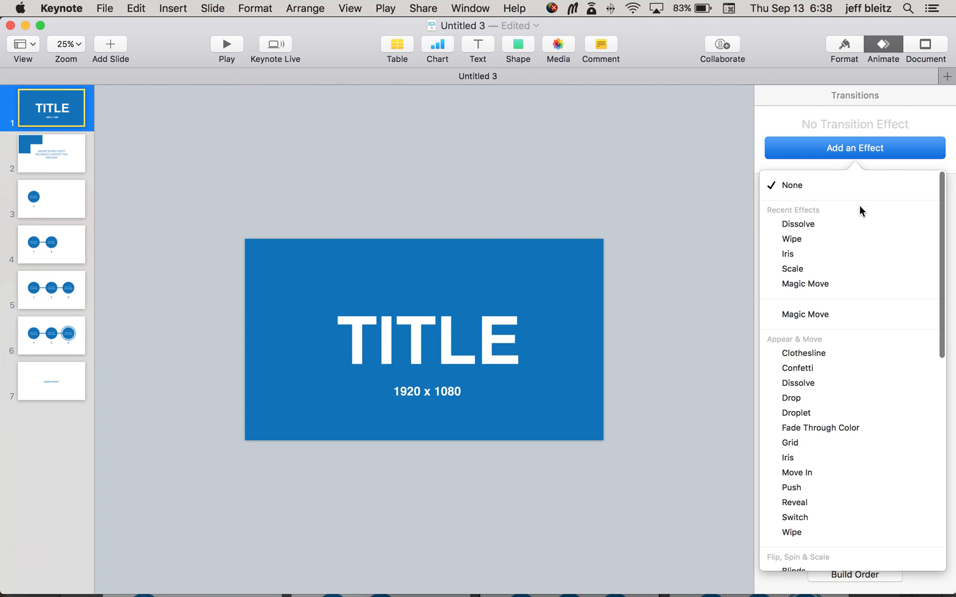
{"action": "left_click", "coordinate": [849, 223]}
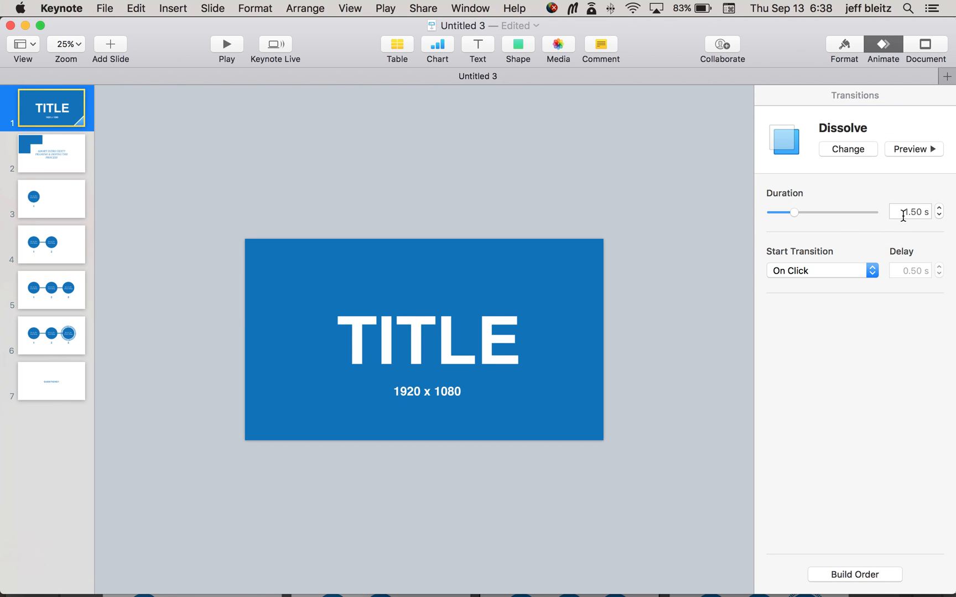
Step: Set the title slide's Dissolve duration to 0.75 s and preview the transition
{"action": "left_click_drag", "start_coordinate": [903, 215], "coordinate": [930, 210]}
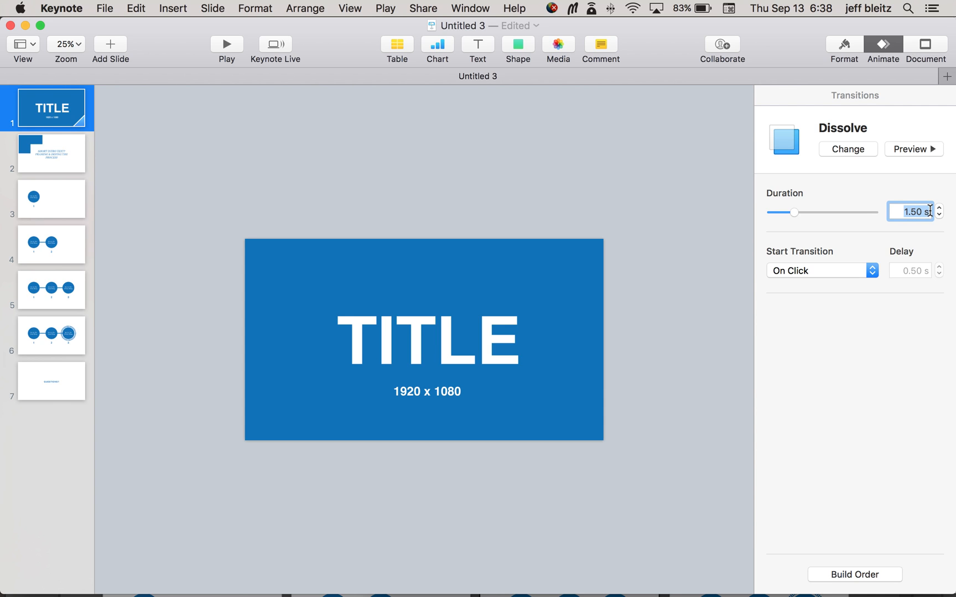
{"action": "key", "text": "BackSpace"}
{"action": "type", "text": ".75"}
{"action": "left_click", "coordinate": [918, 149]}
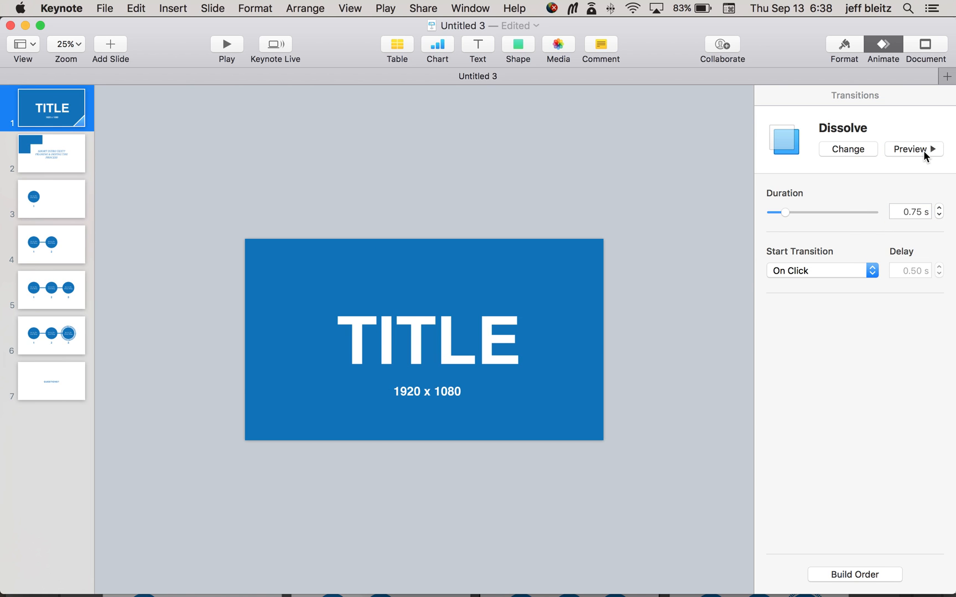
{"action": "left_click", "coordinate": [924, 152]}
Step: Set the title slide's Dissolve transition duration to 0.50 s
{"action": "left_click_drag", "start_coordinate": [902, 212], "coordinate": [940, 210]}
{"action": "type", "text": ".5"}
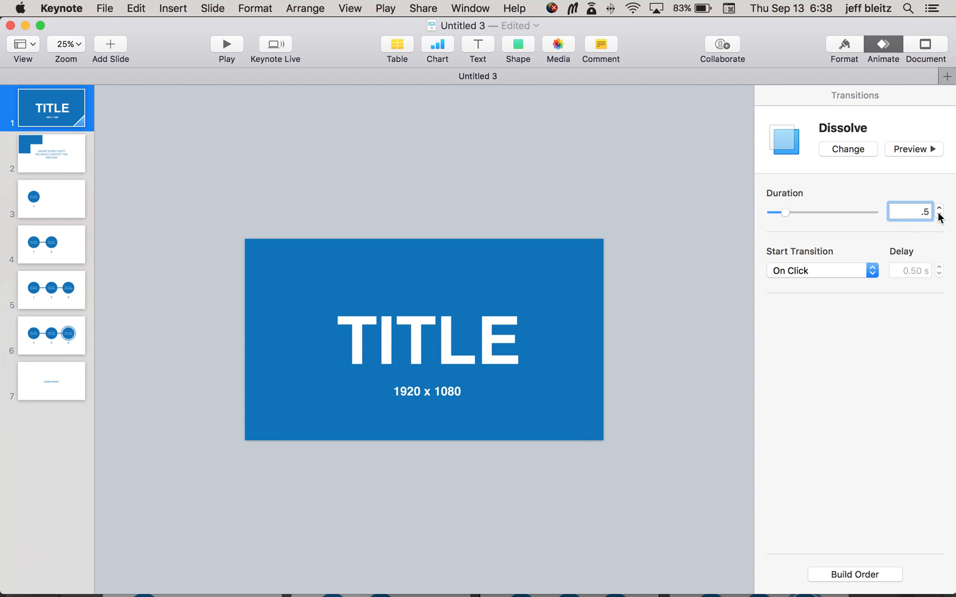
{"action": "key", "text": "Return"}
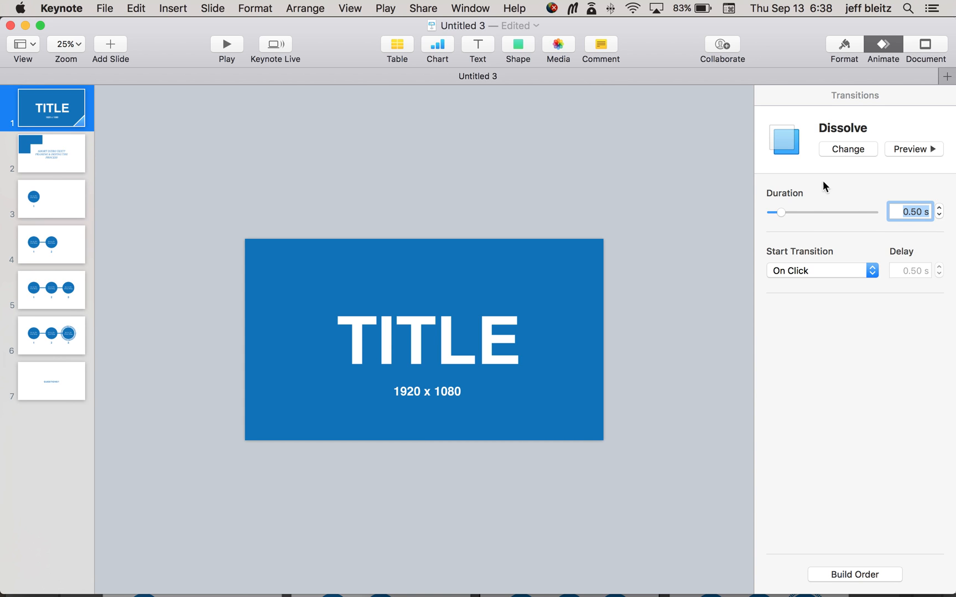